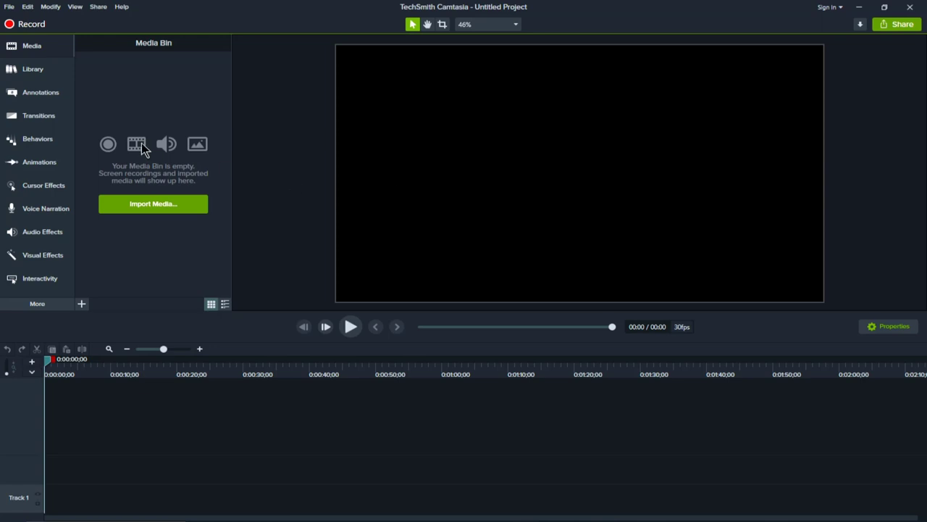
Step: Browse the Transitions gallery, then return to the still-empty Media Bin
{"action": "left_click", "coordinate": [33, 118]}
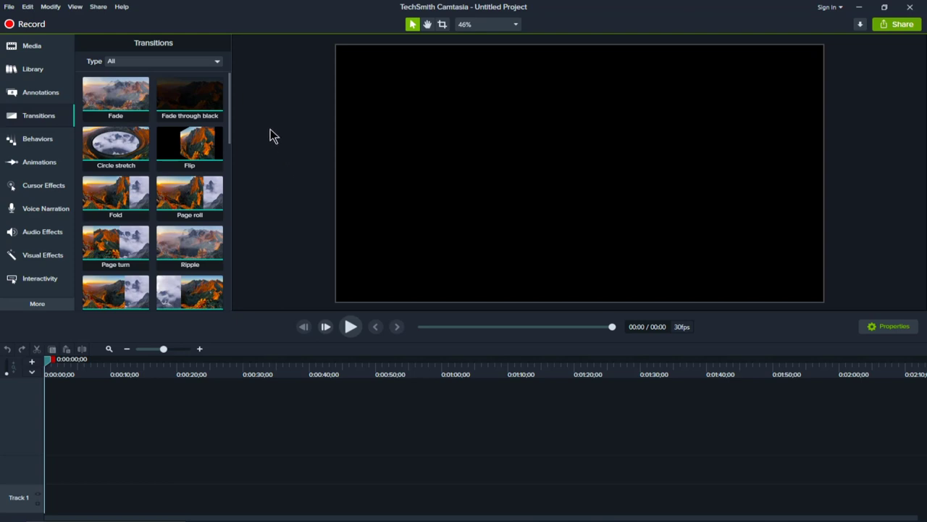
{"action": "left_click", "coordinate": [47, 48]}
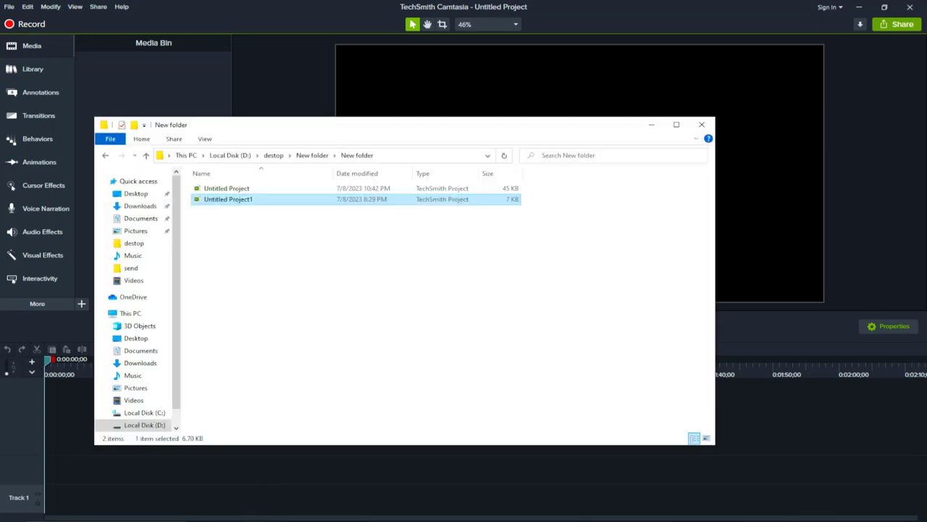
Step: Import video 1 from D:\destop\New folder into the Media Bin as 1.mp4
{"action": "left_click", "coordinate": [221, 286]}
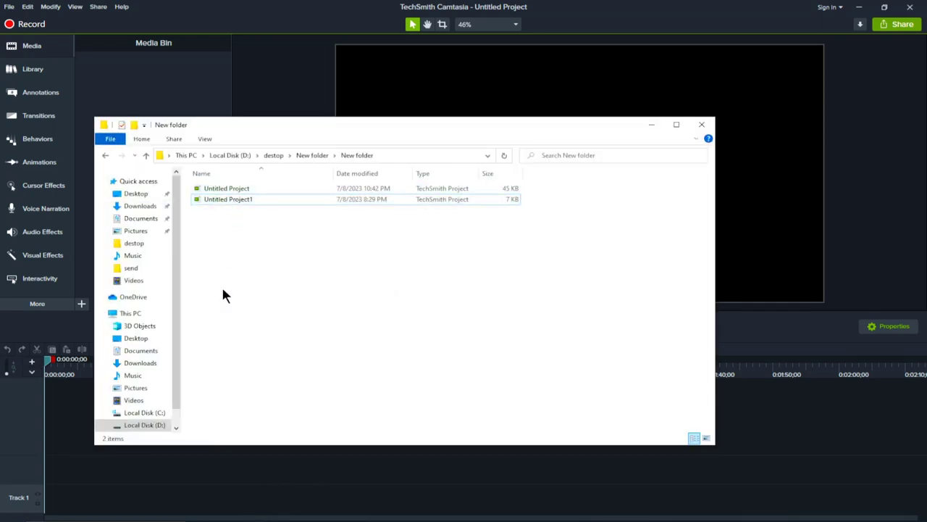
{"action": "left_click", "coordinate": [163, 426]}
{"action": "double_click", "coordinate": [257, 196]}
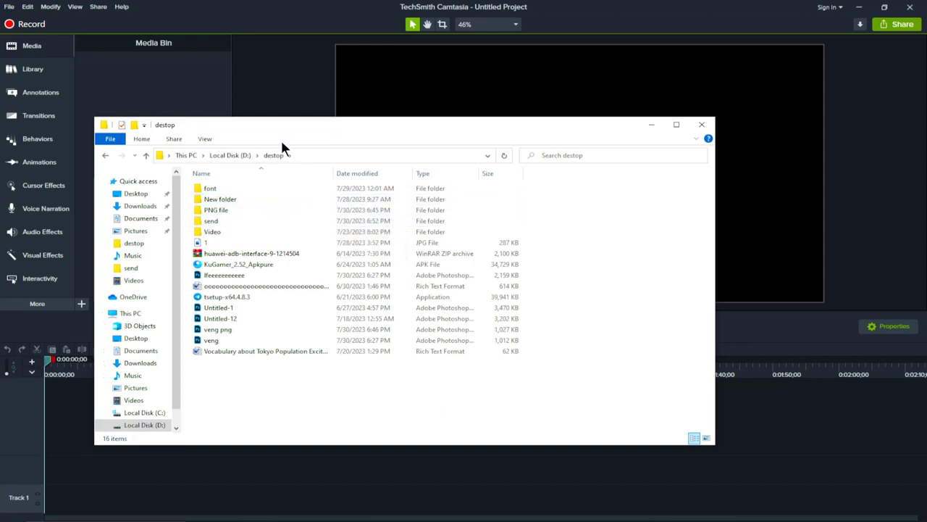
{"action": "double_click", "coordinate": [238, 197]}
{"action": "left_click", "coordinate": [350, 217]}
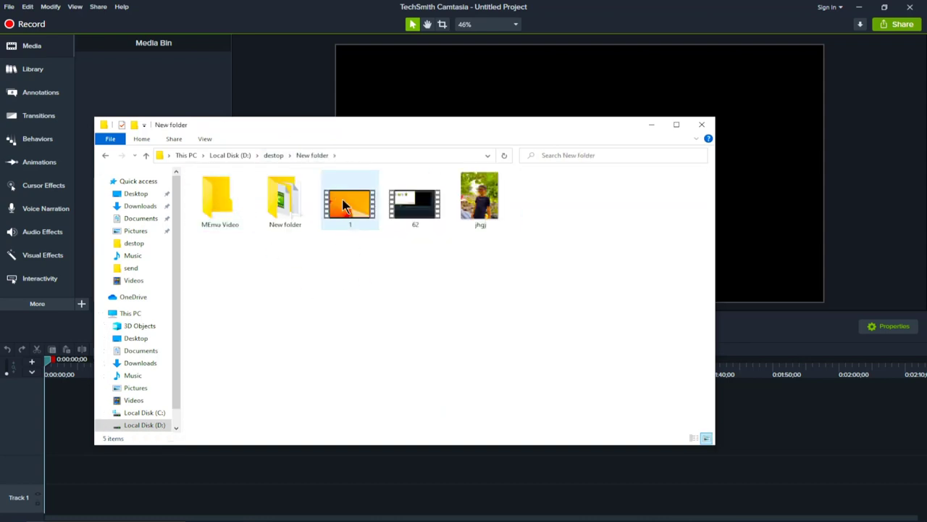
{"action": "left_click", "coordinate": [362, 250]}
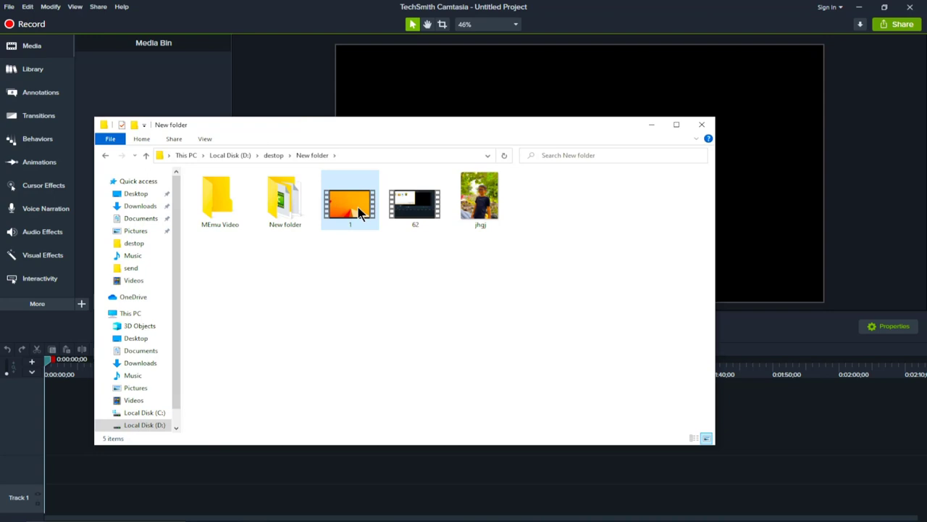
{"action": "mouse_move", "coordinate": [357, 207]}
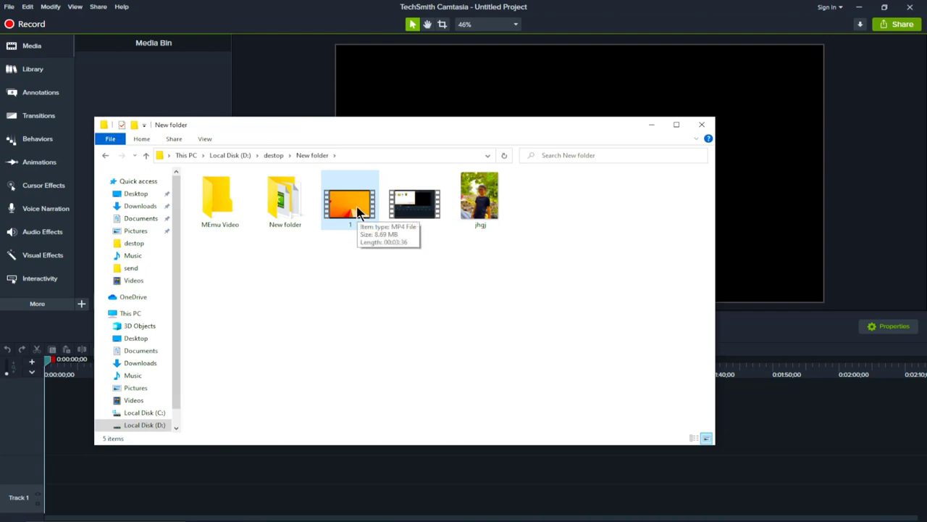
{"action": "mouse_move", "coordinate": [357, 207]}
{"action": "left_mouse_down"}
{"action": "mouse_move", "coordinate": [169, 98]}
{"action": "mouse_move", "coordinate": [222, 109]}
{"action": "left_mouse_up"}
{"action": "left_click", "coordinate": [190, 86]}
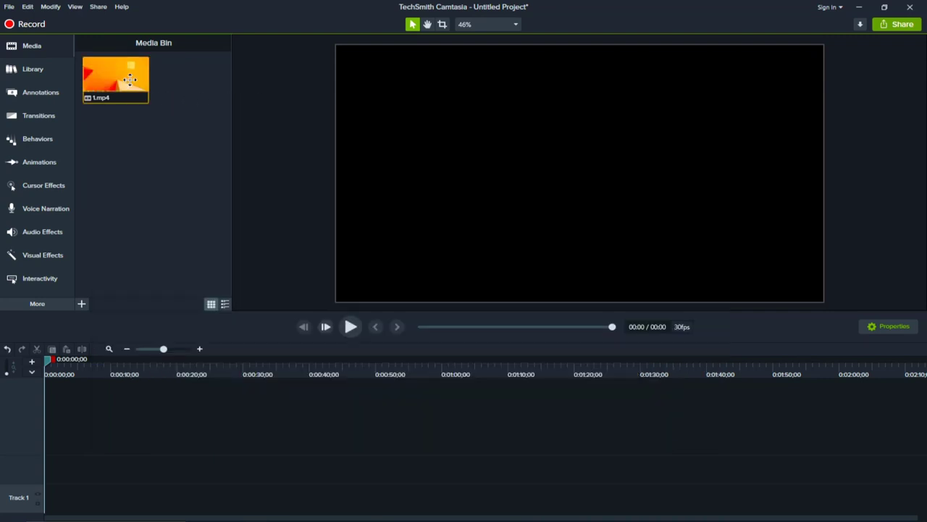
Step: Place the 3:36 1.mp4 clip on Track 1 starting exactly at 0:00
{"action": "left_click_drag", "start_coordinate": [116, 76], "coordinate": [94, 499]}
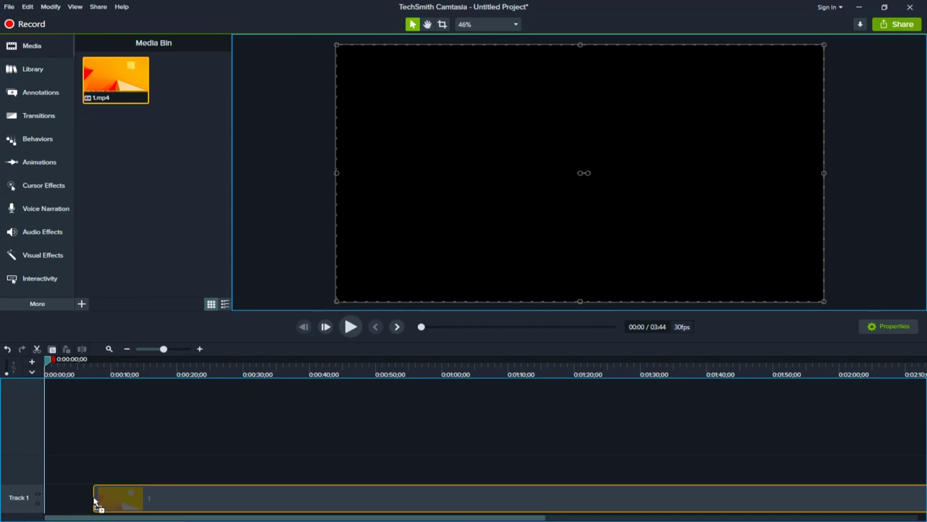
{"action": "left_click_drag", "start_coordinate": [94, 500], "coordinate": [57, 469]}
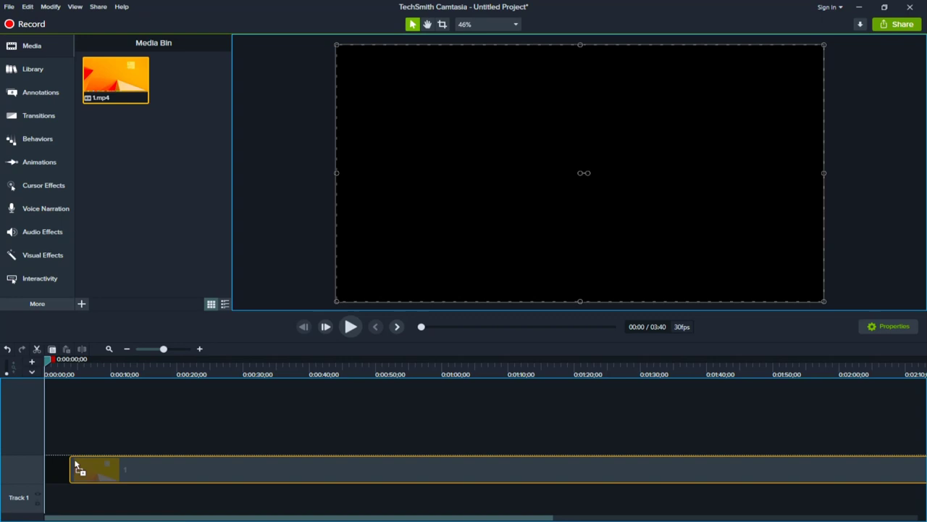
{"action": "mouse_move", "coordinate": [57, 469]}
{"action": "left_mouse_down"}
{"action": "mouse_move", "coordinate": [40, 479]}
{"action": "mouse_move", "coordinate": [40, 499]}
{"action": "left_mouse_up"}
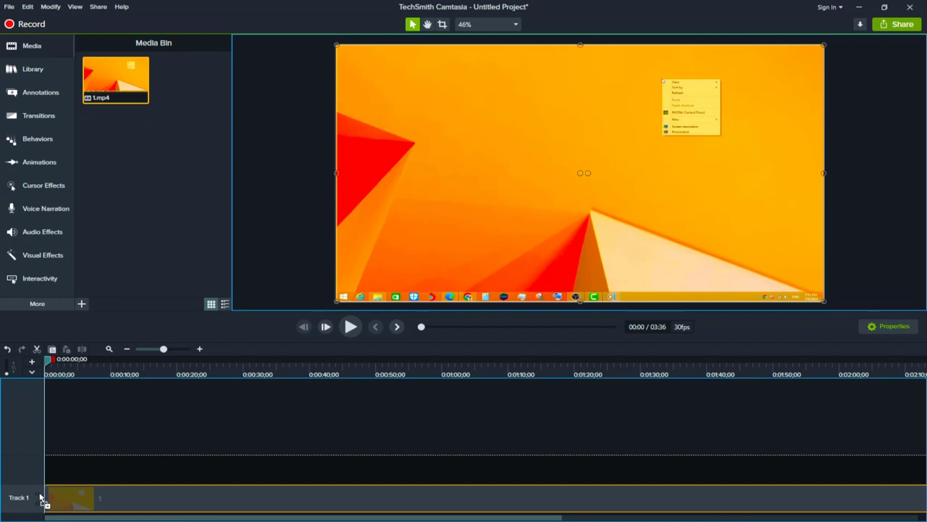
{"action": "left_click_drag", "start_coordinate": [42, 499], "coordinate": [42, 500]}
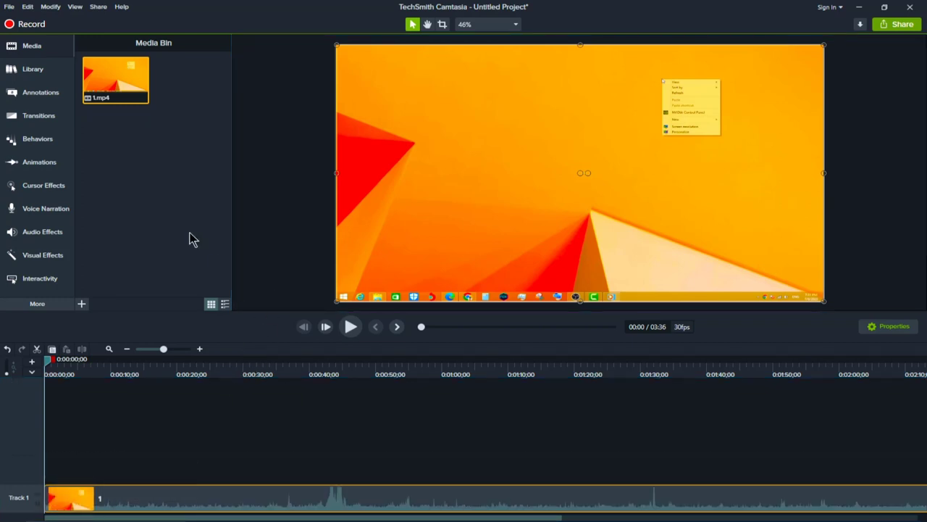
Step: Show the Transitions gallery and park the playhead at 0:00:11;25 in the clip
{"action": "left_click", "coordinate": [55, 120]}
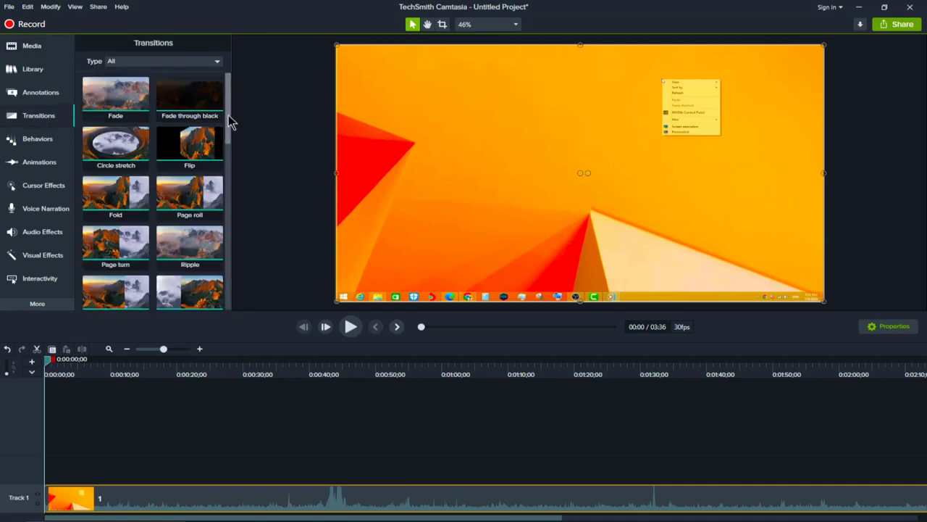
{"action": "mouse_move", "coordinate": [227, 120]}
{"action": "left_mouse_down"}
{"action": "mouse_move", "coordinate": [229, 289]}
{"action": "mouse_move", "coordinate": [249, 66]}
{"action": "left_mouse_up"}
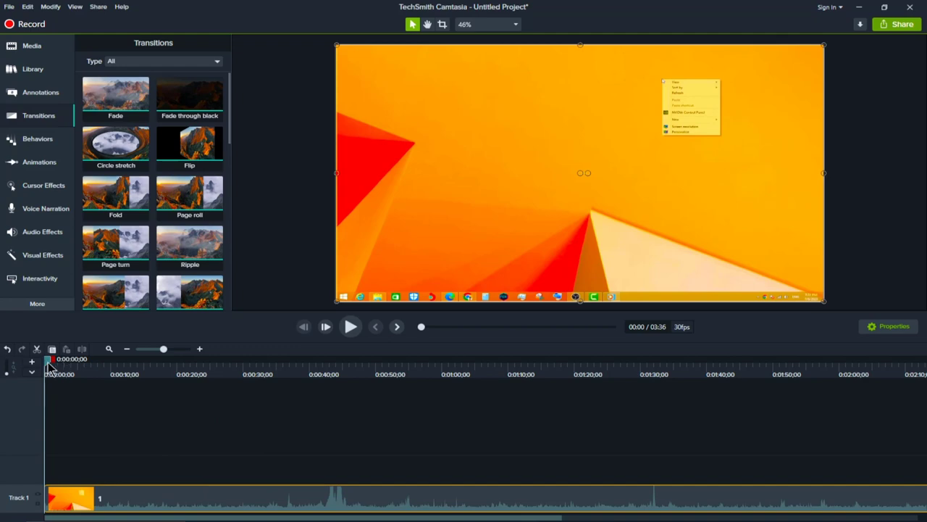
{"action": "left_click_drag", "start_coordinate": [49, 364], "coordinate": [123, 363]}
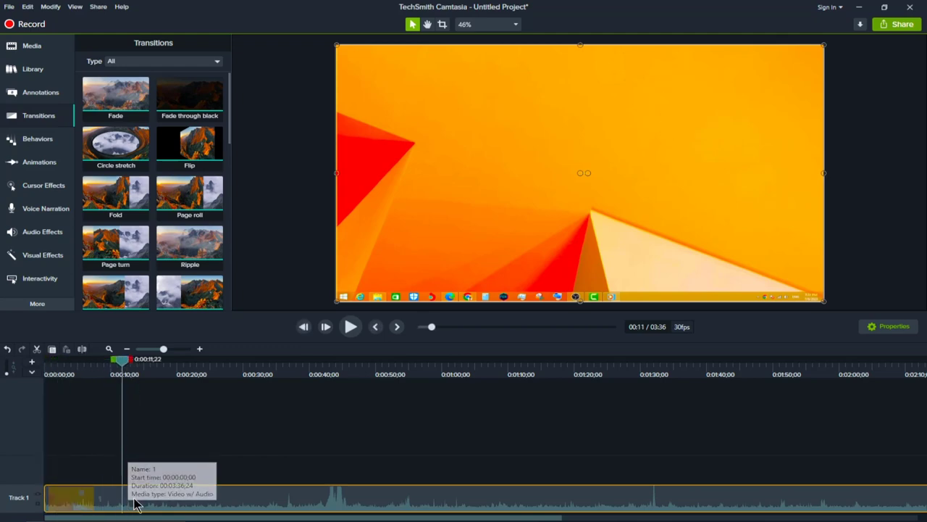
{"action": "mouse_move", "coordinate": [126, 363]}
{"action": "left_mouse_down"}
{"action": "mouse_move", "coordinate": [150, 365]}
{"action": "mouse_move", "coordinate": [125, 368]}
{"action": "left_mouse_up"}
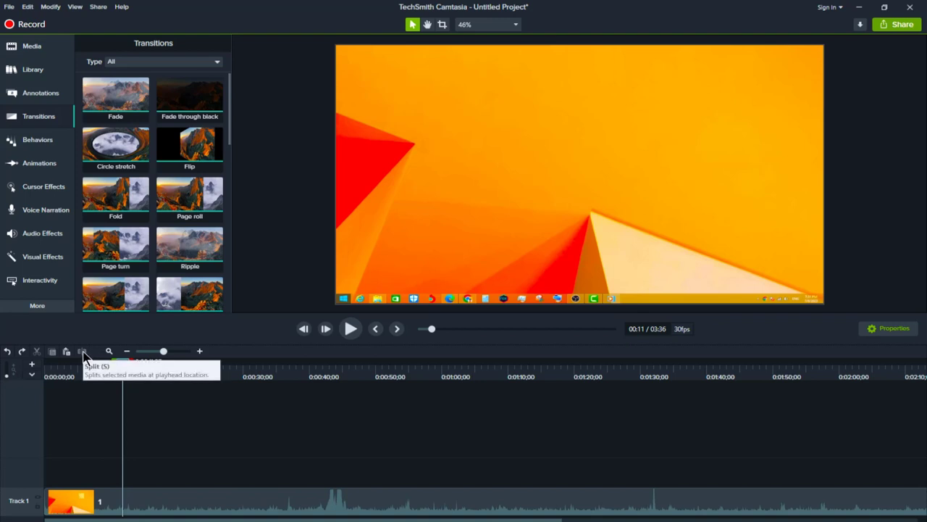
Step: Split the 1.mp4 clip at about 0:11 and slide the second piece right, leaving a gap
{"action": "left_click", "coordinate": [145, 510]}
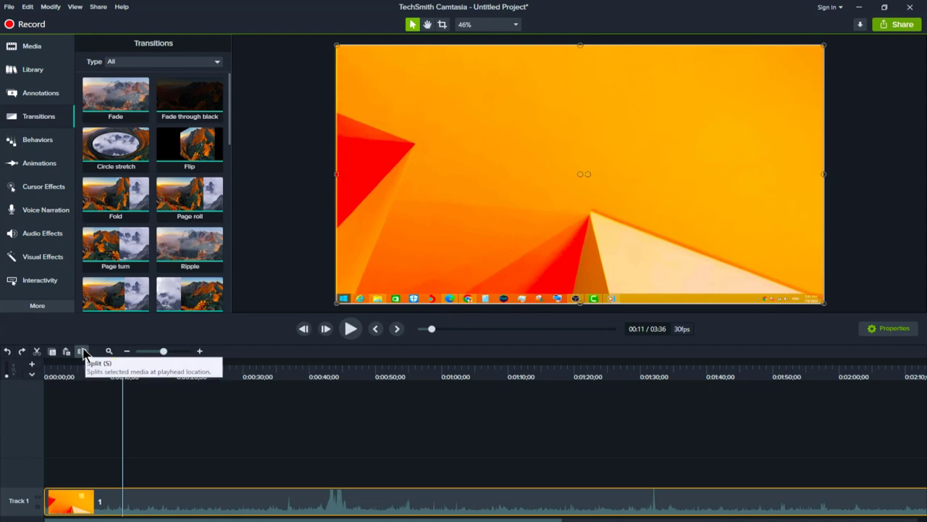
{"action": "left_click", "coordinate": [83, 353]}
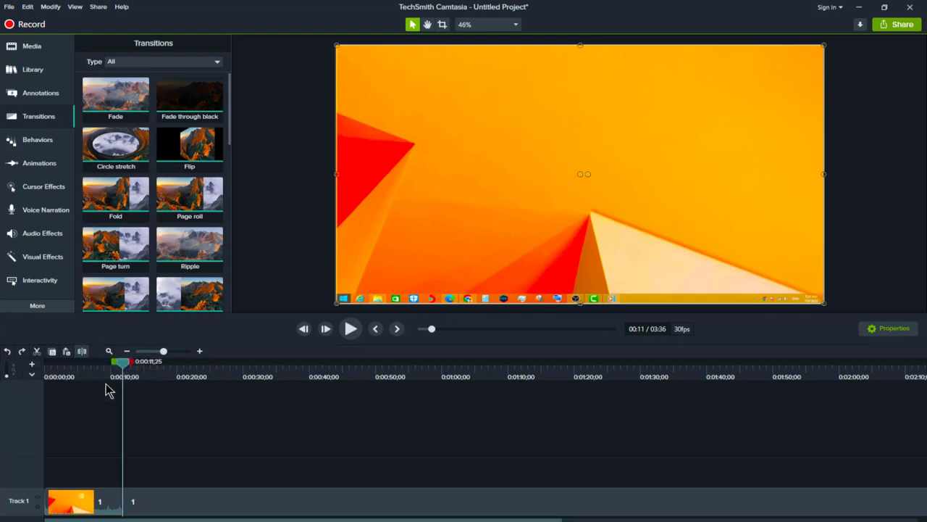
{"action": "mouse_move", "coordinate": [145, 500]}
{"action": "left_mouse_down"}
{"action": "mouse_move", "coordinate": [235, 505]}
{"action": "mouse_move", "coordinate": [147, 510]}
{"action": "left_mouse_up"}
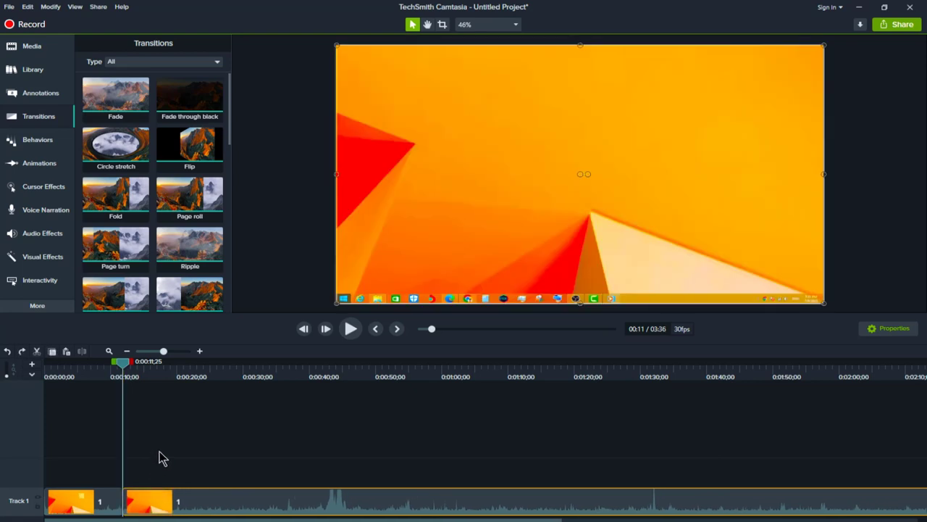
{"action": "left_click", "coordinate": [161, 406]}
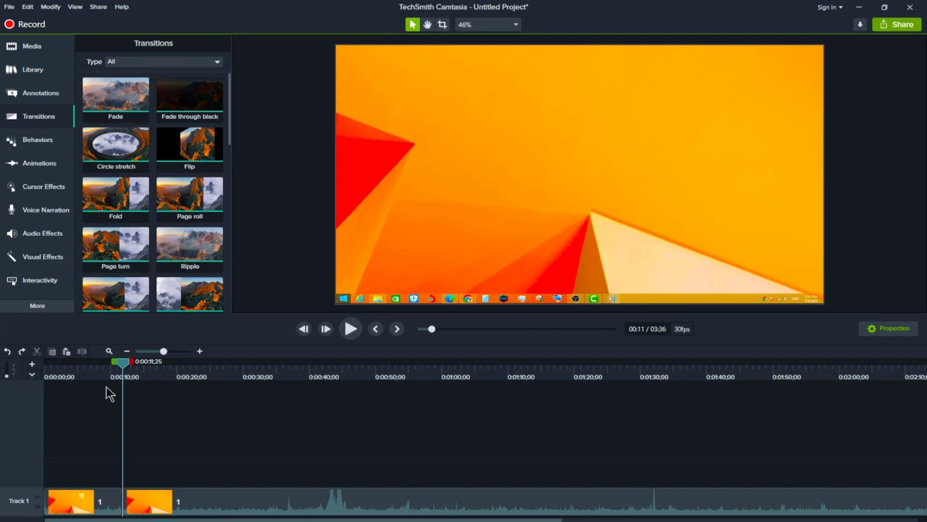
{"action": "key", "text": "ctrl+a"}
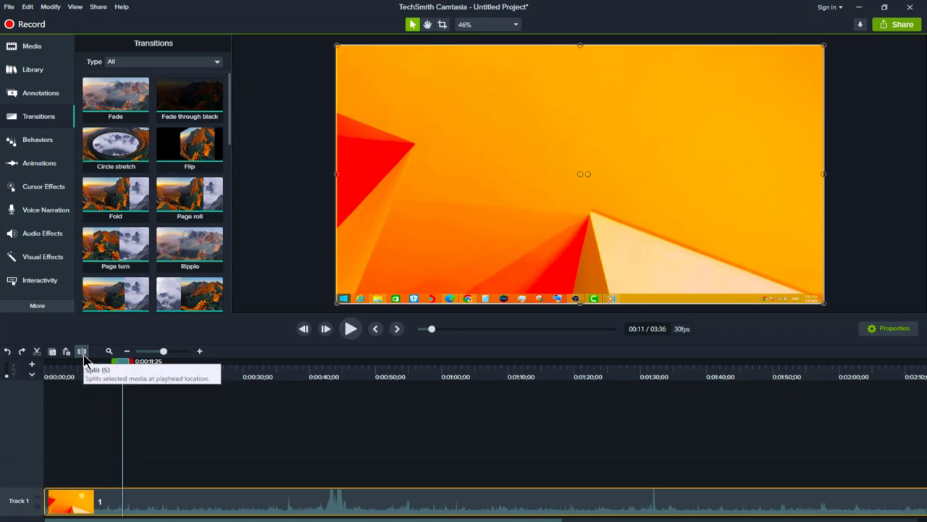
{"action": "left_click", "coordinate": [83, 355]}
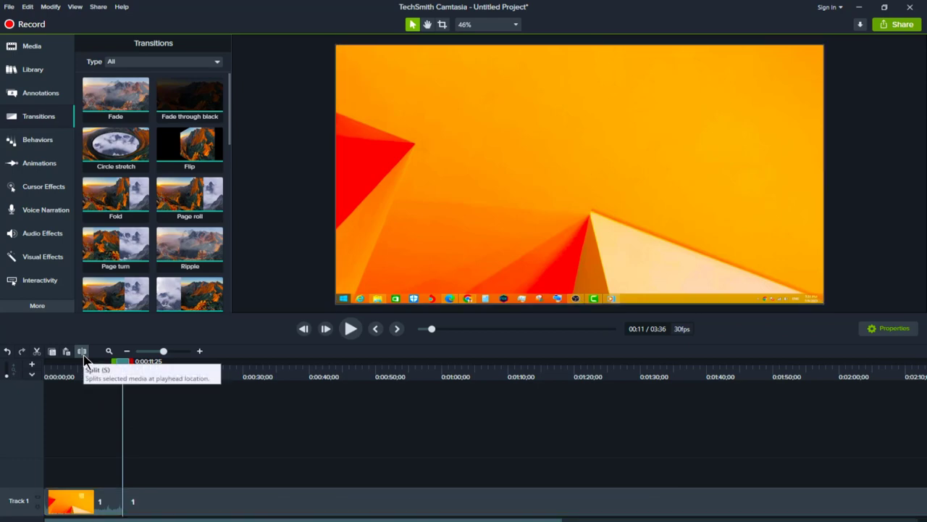
{"action": "mouse_move", "coordinate": [174, 501]}
{"action": "left_mouse_down"}
{"action": "mouse_move", "coordinate": [282, 505]}
{"action": "mouse_move", "coordinate": [222, 501]}
{"action": "left_mouse_up"}
{"action": "key", "text": "ctrl+z"}
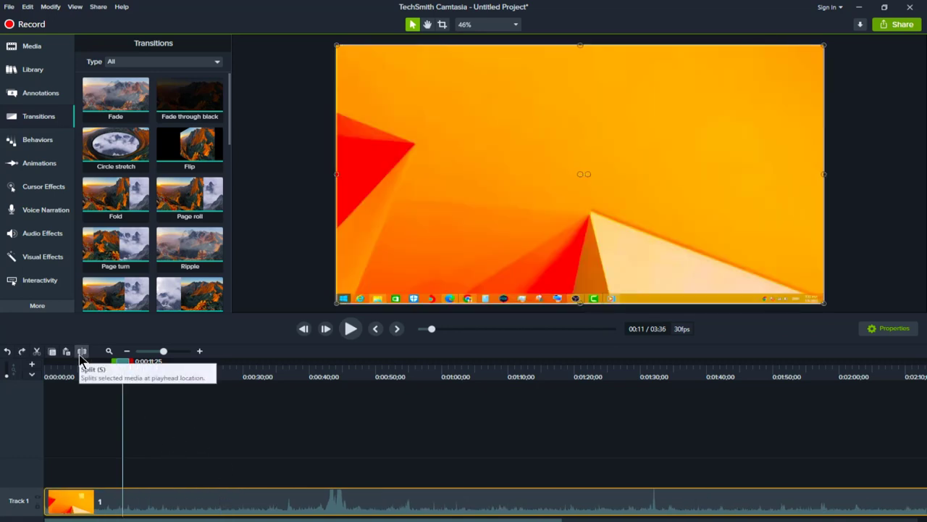
{"action": "left_click", "coordinate": [81, 351]}
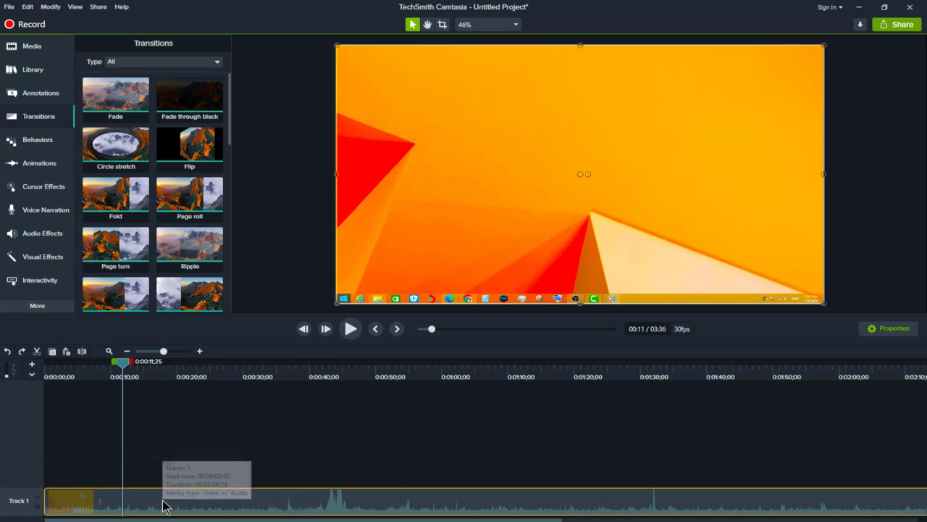
{"action": "left_click", "coordinate": [219, 490]}
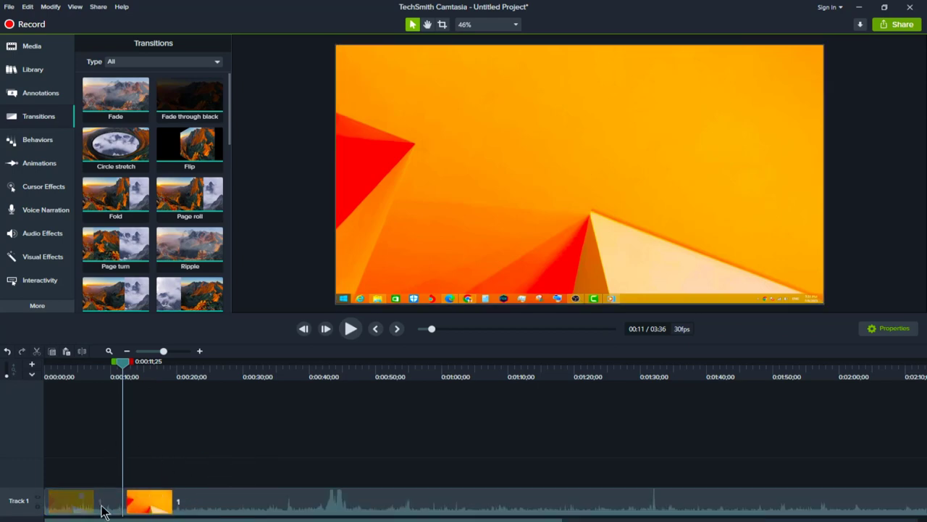
{"action": "left_click_drag", "start_coordinate": [181, 500], "coordinate": [185, 502]}
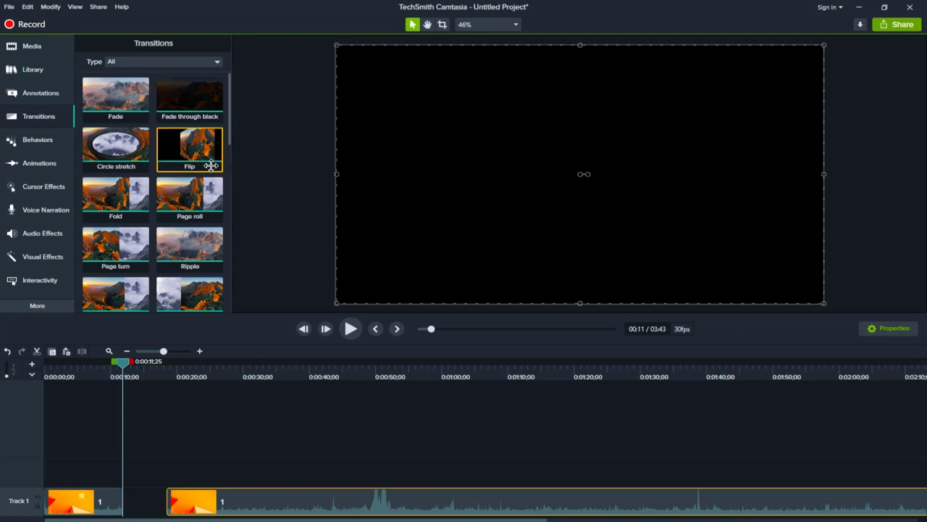
Step: Drop a transition where the two pieces meet, closing the gap, and preview from about 0:09
{"action": "mouse_move", "coordinate": [124, 144]}
{"action": "left_mouse_down"}
{"action": "mouse_move", "coordinate": [142, 490]}
{"action": "mouse_move", "coordinate": [125, 510]}
{"action": "mouse_move", "coordinate": [171, 507]}
{"action": "left_mouse_up"}
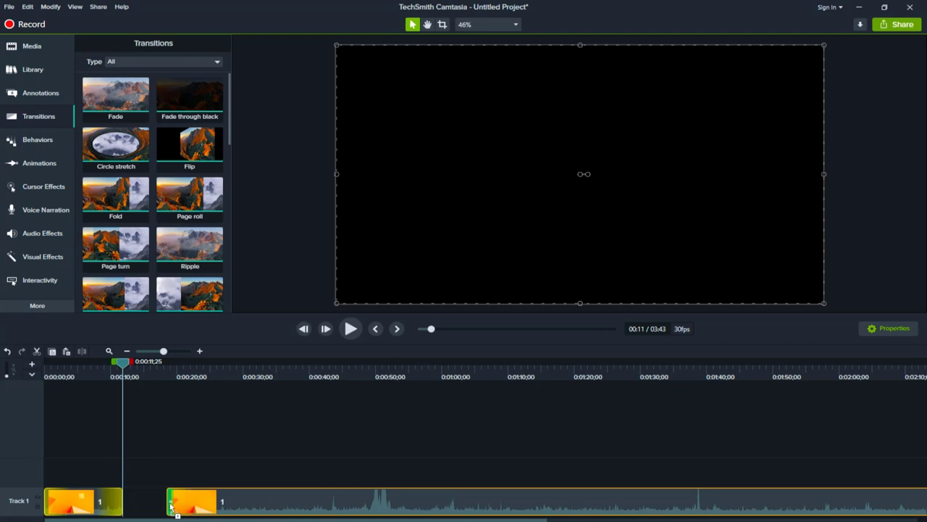
{"action": "left_click_drag", "start_coordinate": [171, 507], "coordinate": [124, 510]}
{"action": "left_click_drag", "start_coordinate": [202, 500], "coordinate": [161, 510]}
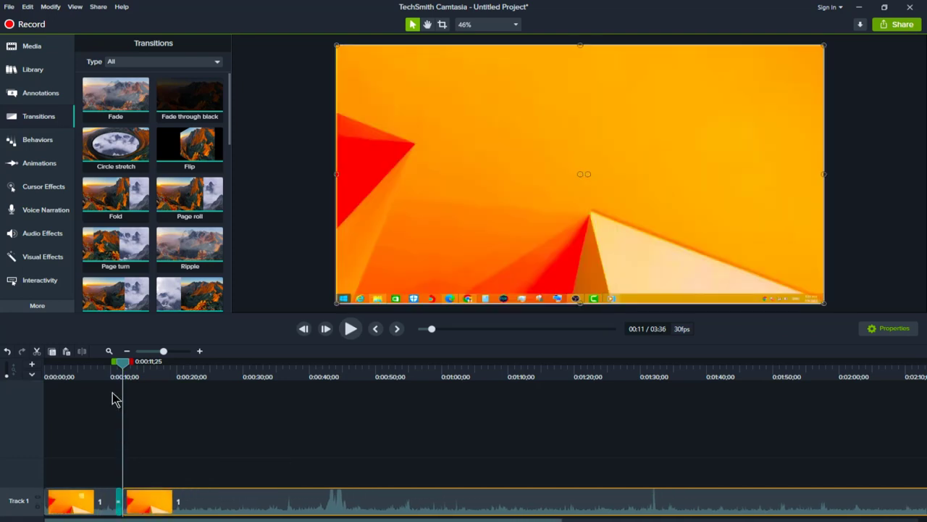
{"action": "left_click_drag", "start_coordinate": [122, 364], "coordinate": [110, 368]}
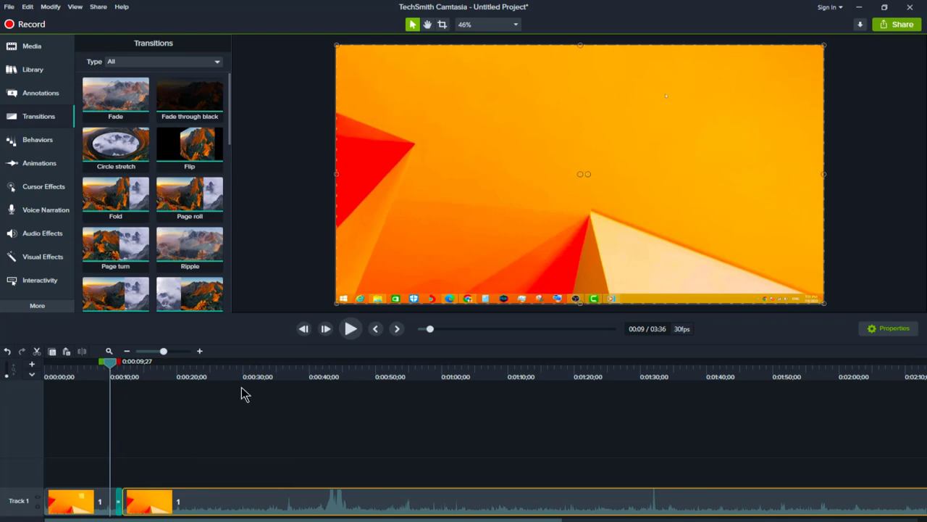
{"action": "key", "text": "space"}
{"action": "key", "text": "space"}
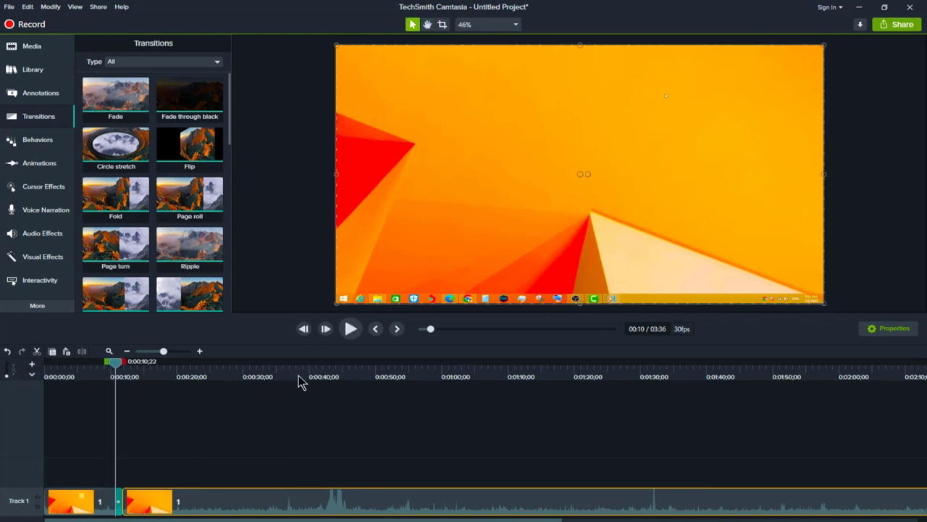
Step: Silence the audio of the first clip on Track 1
{"action": "right_click", "coordinate": [206, 502]}
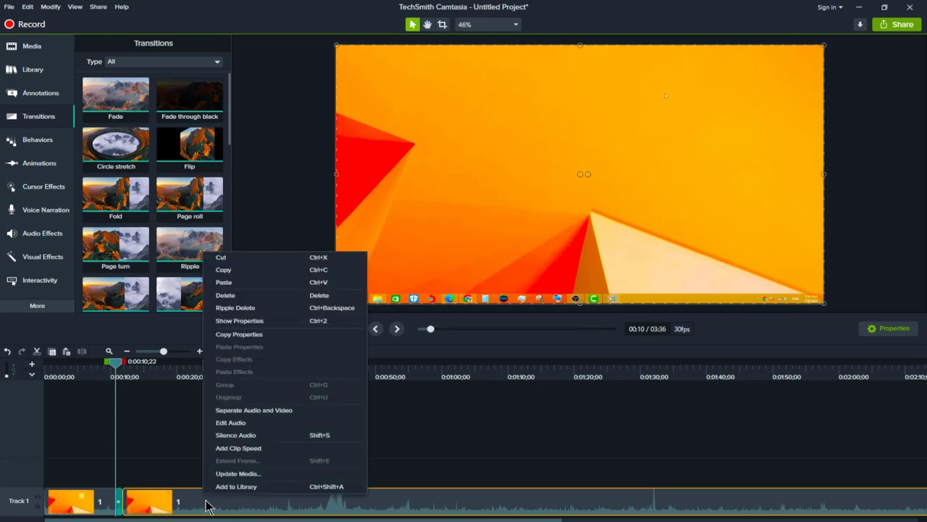
{"action": "left_click", "coordinate": [258, 437]}
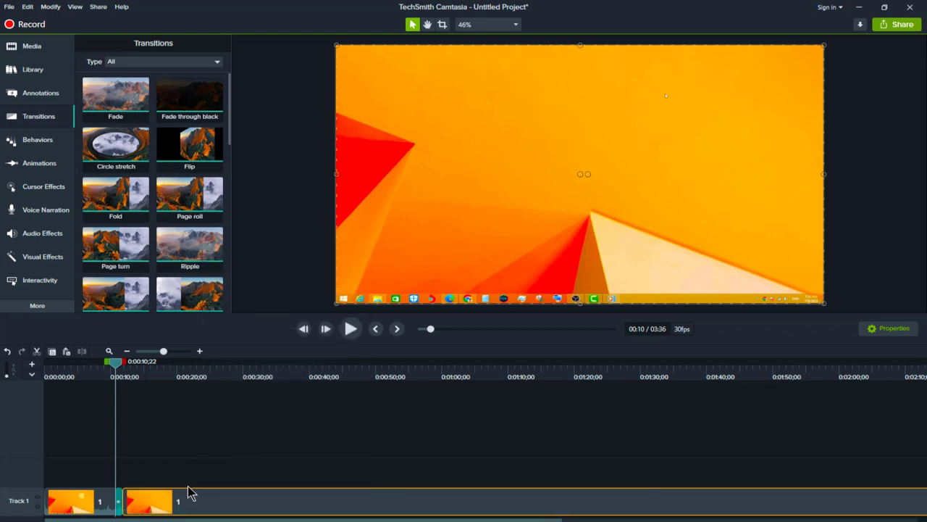
{"action": "left_click", "coordinate": [72, 500]}
{"action": "right_click", "coordinate": [78, 499]}
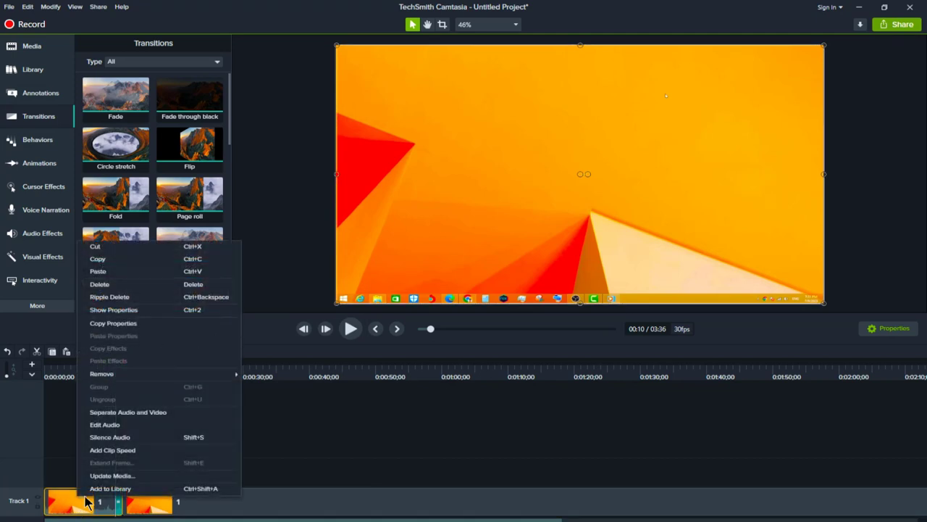
{"action": "left_click", "coordinate": [132, 437]}
Step: Play the Circle stretch transition from just before the join, pausing at 0:12
{"action": "left_click_drag", "start_coordinate": [119, 368], "coordinate": [113, 366]}
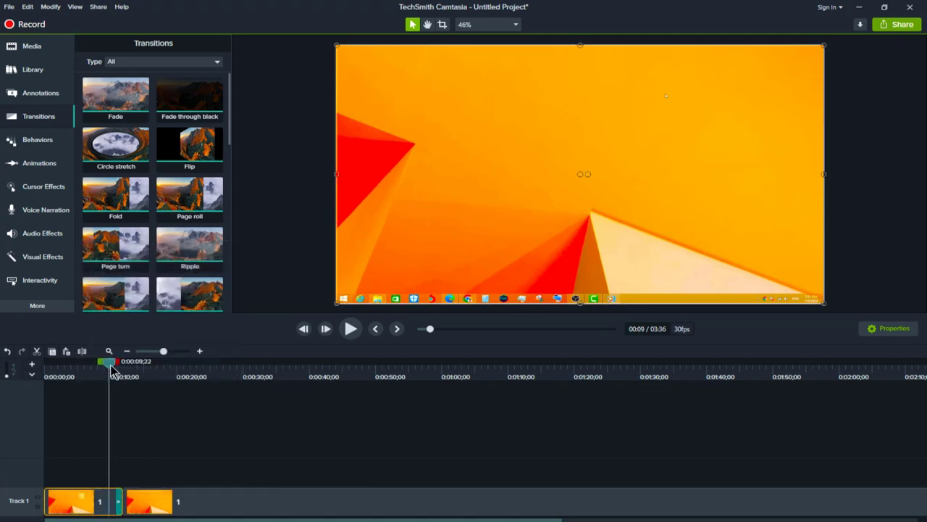
{"action": "key", "text": "space"}
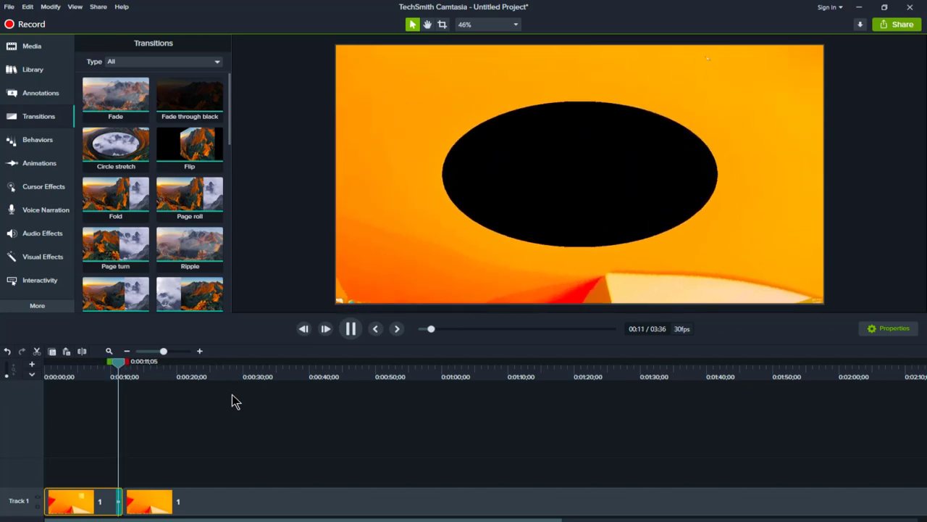
{"action": "key", "text": "space"}
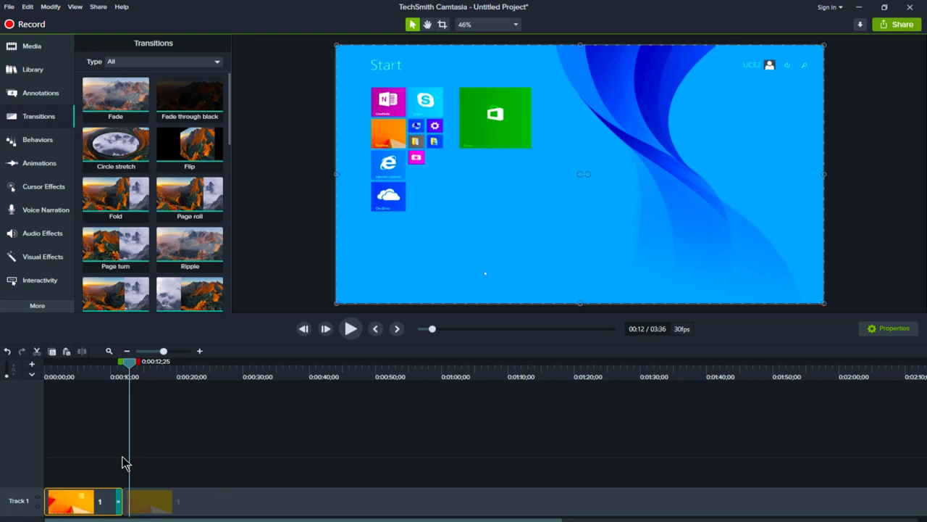
Step: Add the Page turn transition at the clip join and preview it, pausing at 0:13
{"action": "left_click_drag", "start_coordinate": [132, 373], "coordinate": [130, 371]}
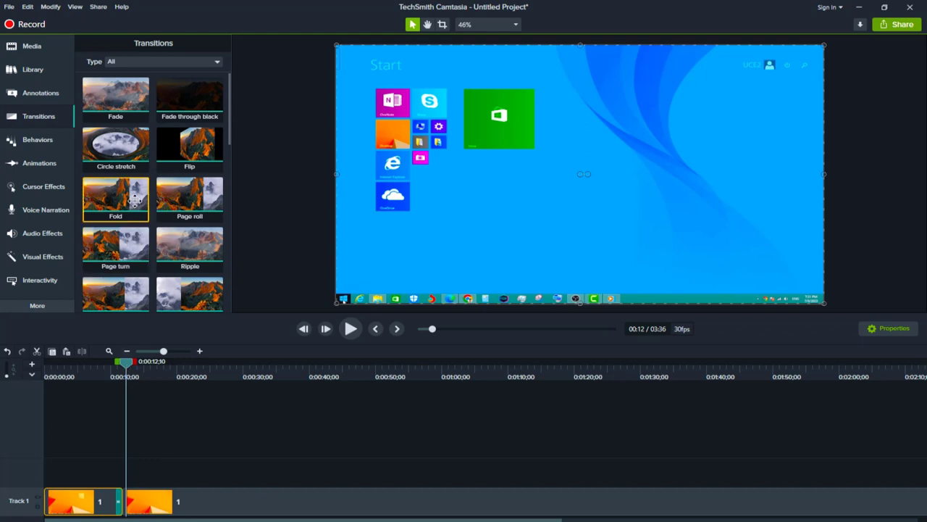
{"action": "left_click_drag", "start_coordinate": [175, 259], "coordinate": [129, 509]}
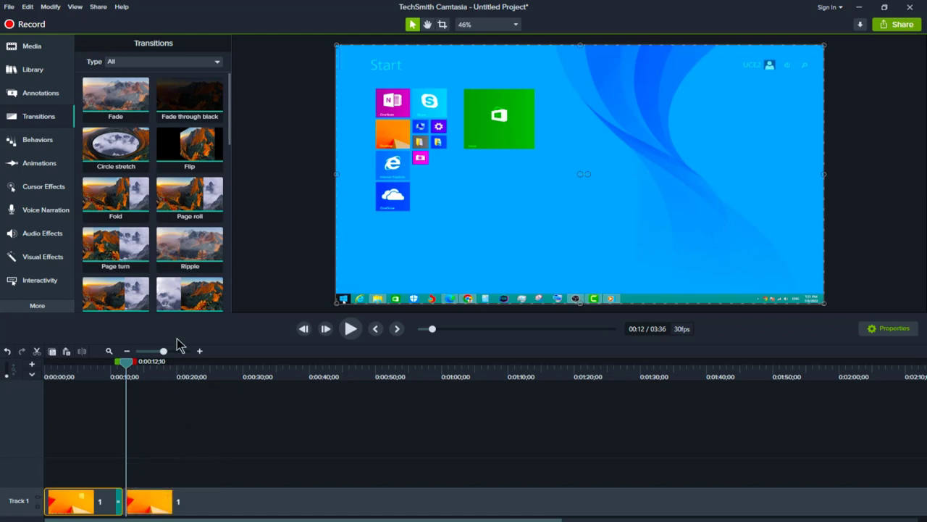
{"action": "left_click_drag", "start_coordinate": [111, 247], "coordinate": [129, 507]}
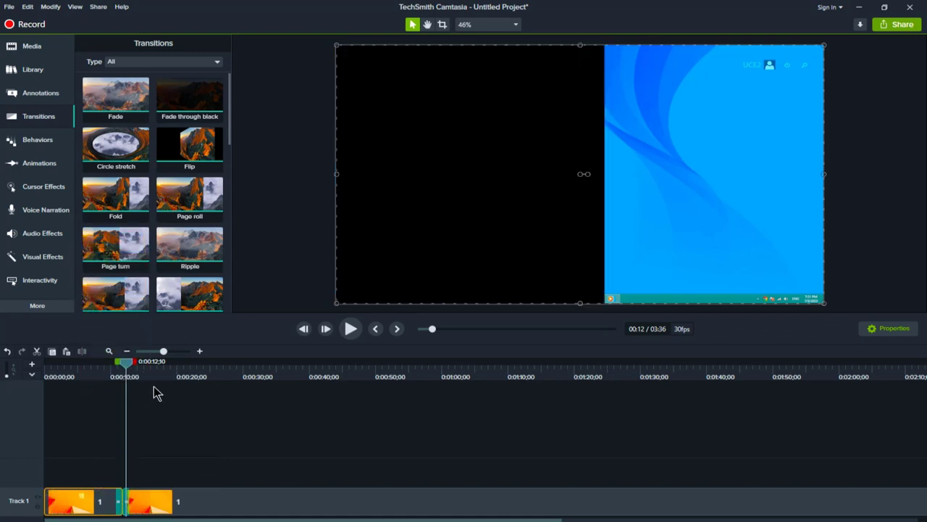
{"action": "left_click_drag", "start_coordinate": [133, 371], "coordinate": [112, 371]}
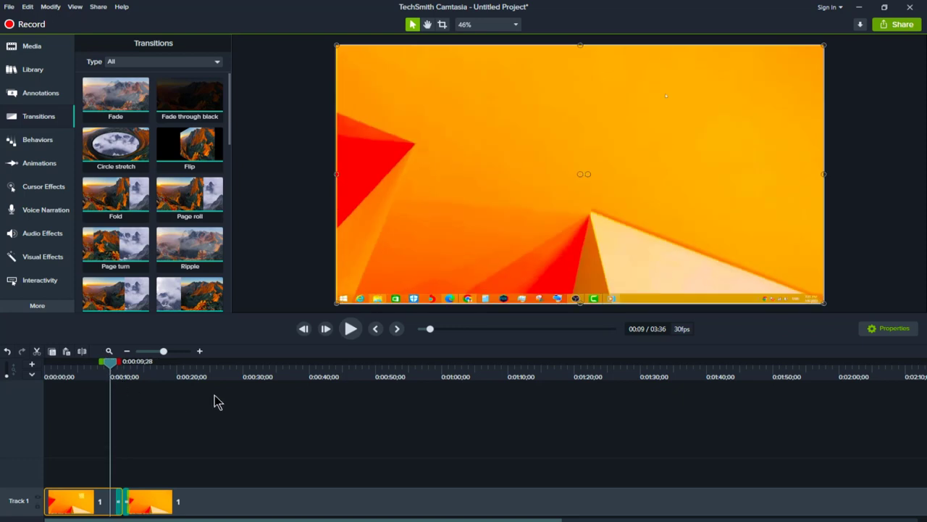
{"action": "key", "text": "space"}
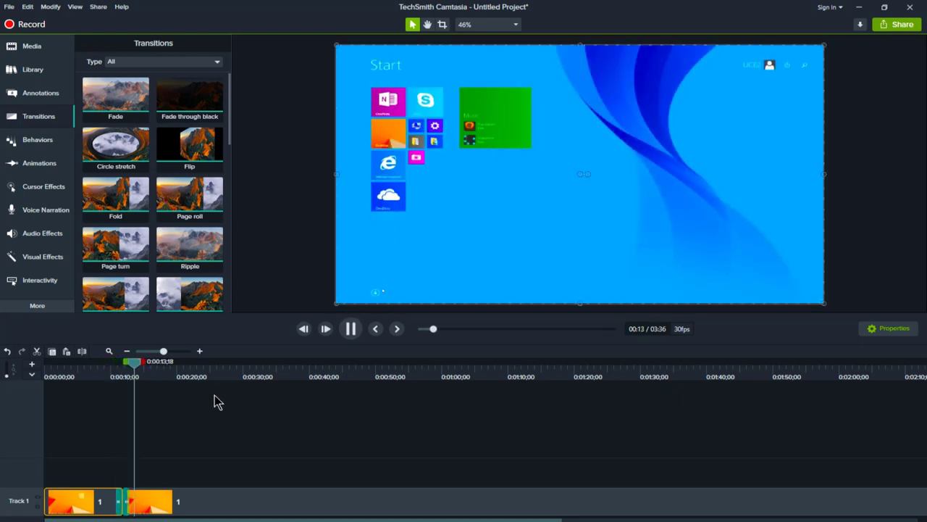
{"action": "key", "text": "space"}
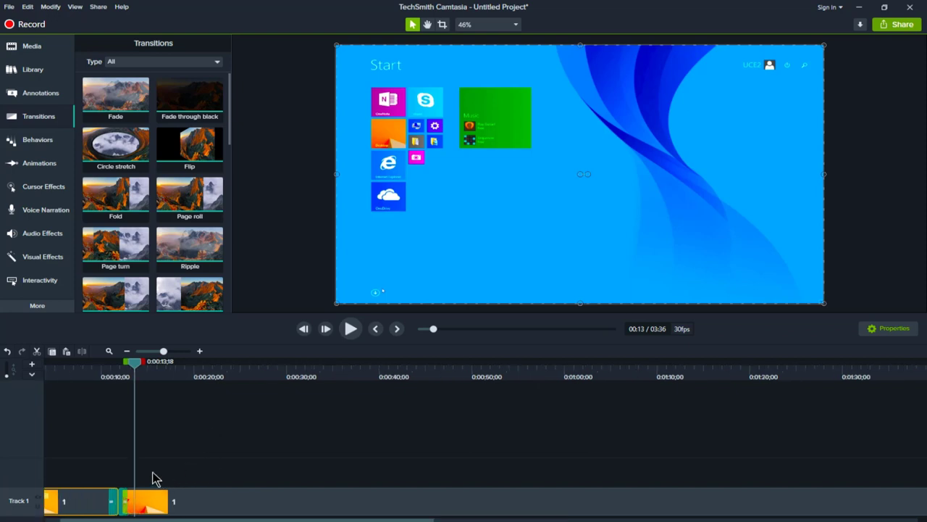
{"action": "scroll", "coordinate": [154, 478], "scroll_direction": "up", "scroll_amount": 2}
Step: Zoom the timeline in on the clip join, select Page turn, and move the playhead back
{"action": "scroll", "coordinate": [192, 519], "scroll_direction": "left", "scroll_amount": 3}
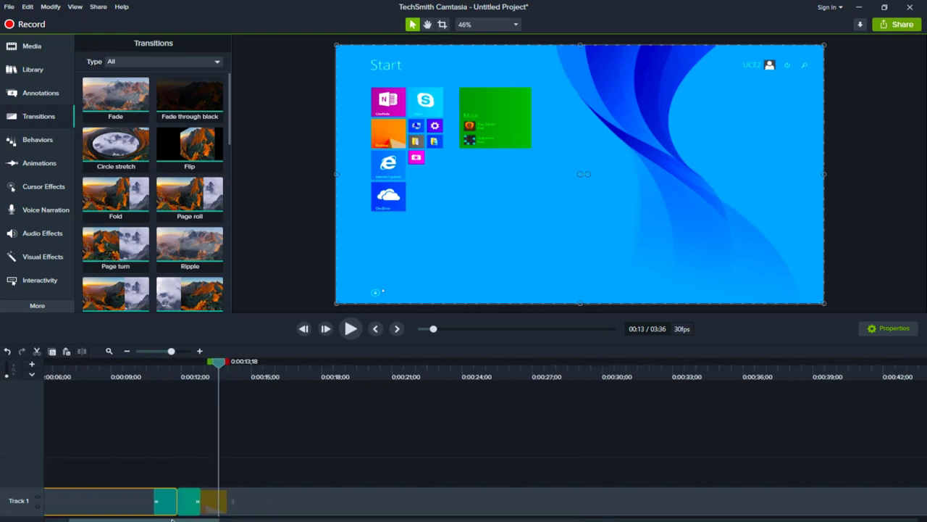
{"action": "scroll", "coordinate": [192, 519], "scroll_direction": "left", "scroll_amount": 3}
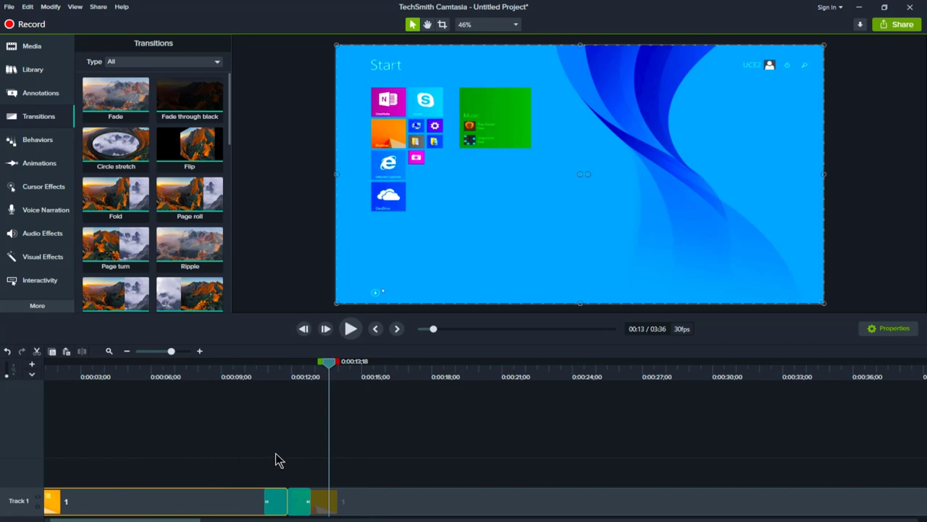
{"action": "scroll", "coordinate": [279, 460], "scroll_direction": "up", "scroll_amount": 2}
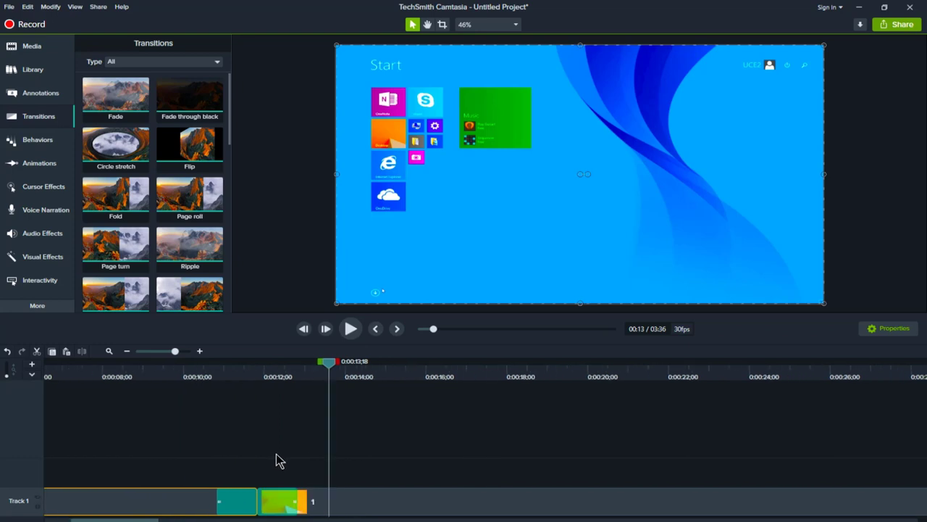
{"action": "scroll", "coordinate": [301, 504], "scroll_direction": "down", "scroll_amount": 2}
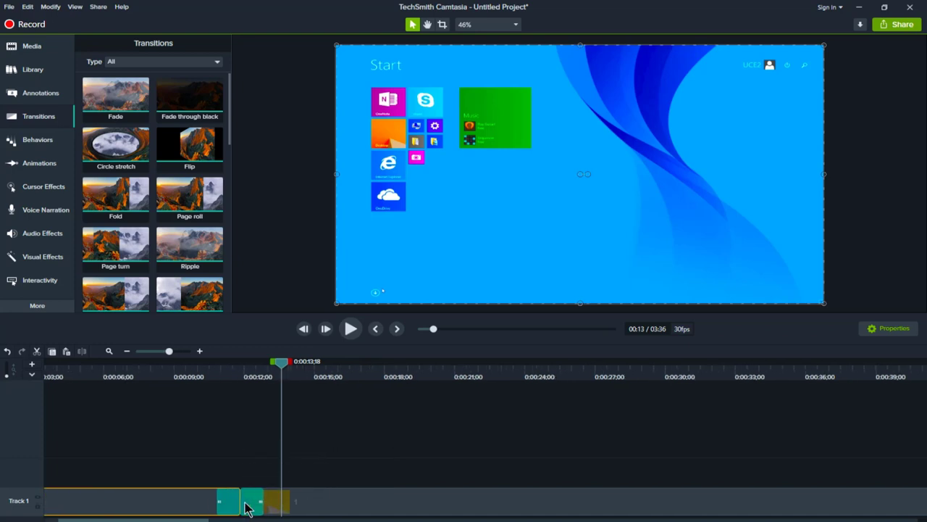
{"action": "scroll", "coordinate": [246, 503], "scroll_direction": "up", "scroll_amount": 2}
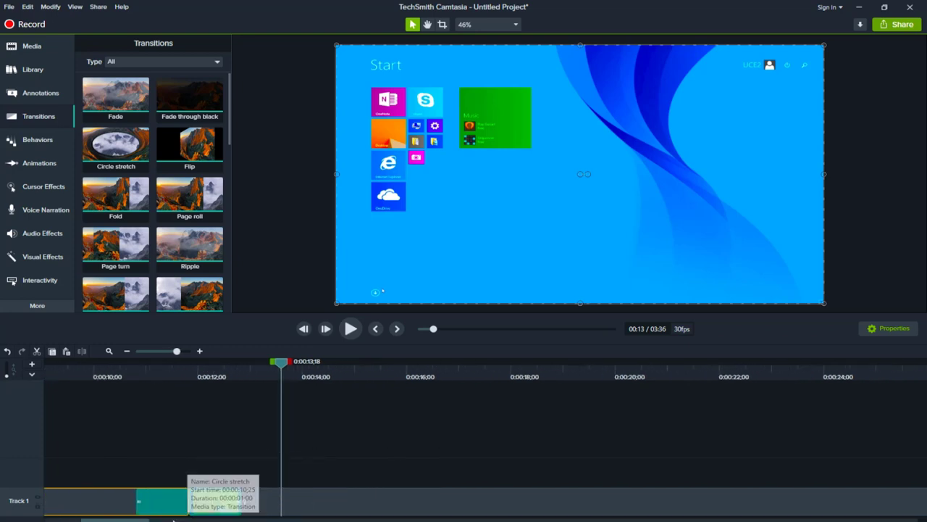
{"action": "left_click", "coordinate": [195, 505]}
{"action": "scroll", "coordinate": [181, 512], "scroll_direction": "left", "scroll_amount": 3}
{"action": "mouse_move", "coordinate": [368, 370]}
{"action": "left_mouse_down"}
{"action": "mouse_move", "coordinate": [234, 386]}
{"action": "mouse_move", "coordinate": [347, 392]}
{"action": "left_mouse_up"}
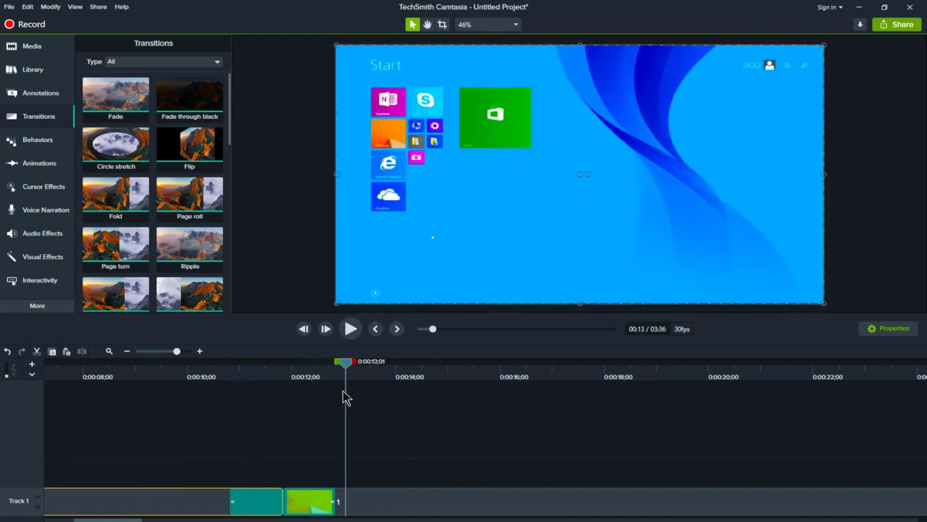
Step: Stretch both transitions' outer edges, making Page turn run 00:00:03;16 from 0:00:11;25
{"action": "left_click", "coordinate": [263, 509]}
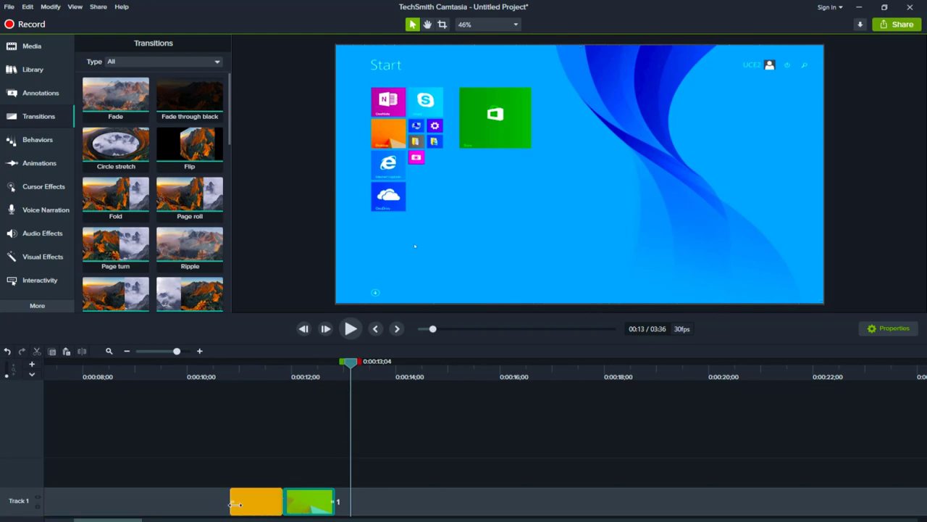
{"action": "left_click_drag", "start_coordinate": [220, 502], "coordinate": [160, 503]}
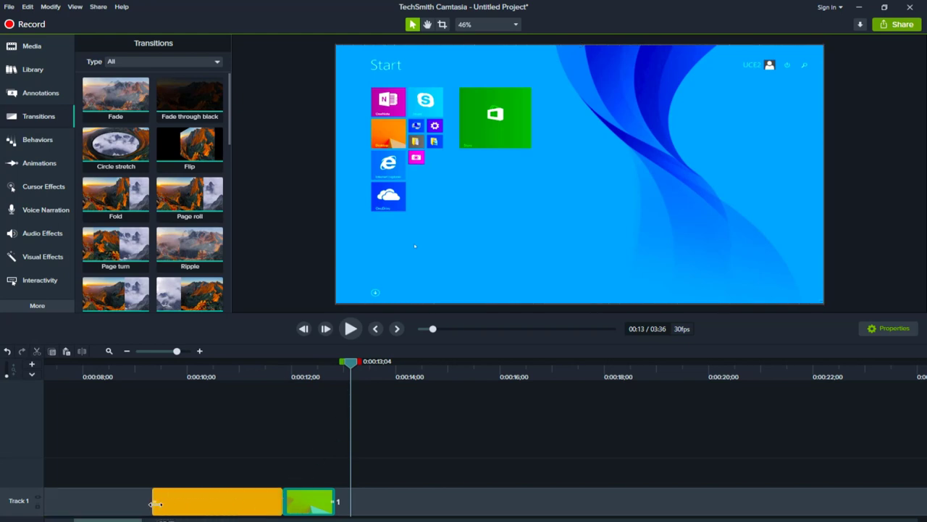
{"action": "left_click_drag", "start_coordinate": [156, 504], "coordinate": [467, 499]}
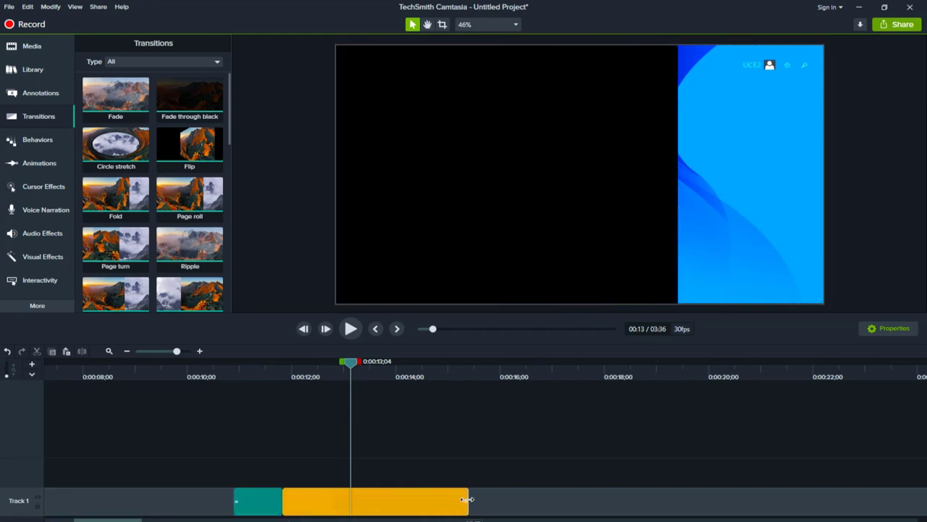
{"action": "left_click_drag", "start_coordinate": [238, 502], "coordinate": [155, 505]}
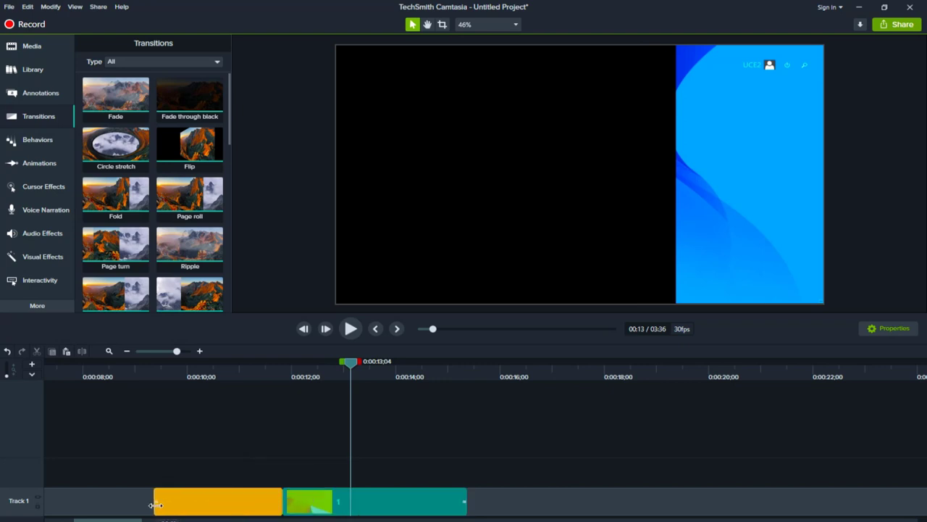
Step: Preview the lengthened transitions starting from about 0:09
{"action": "left_click", "coordinate": [150, 378]}
{"action": "left_click", "coordinate": [114, 377]}
{"action": "key", "text": "space"}
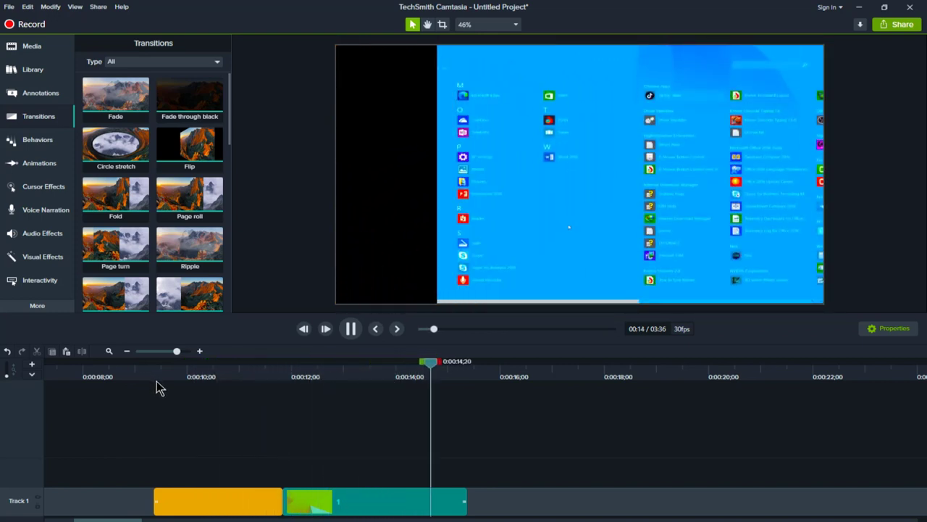
{"action": "key", "text": "space"}
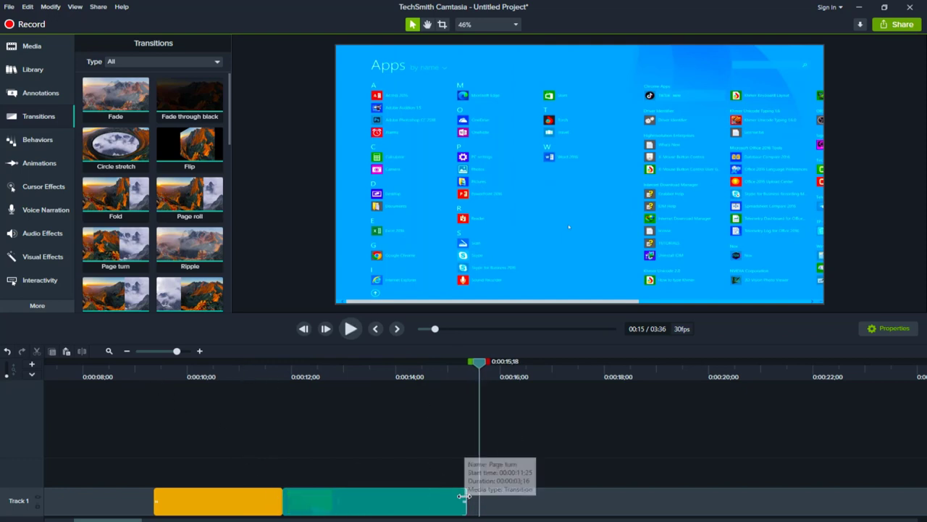
Step: Shorten both transitions at the Track 1 clip join to brief spans and preview from 0:11
{"action": "left_click_drag", "start_coordinate": [467, 499], "coordinate": [319, 499]}
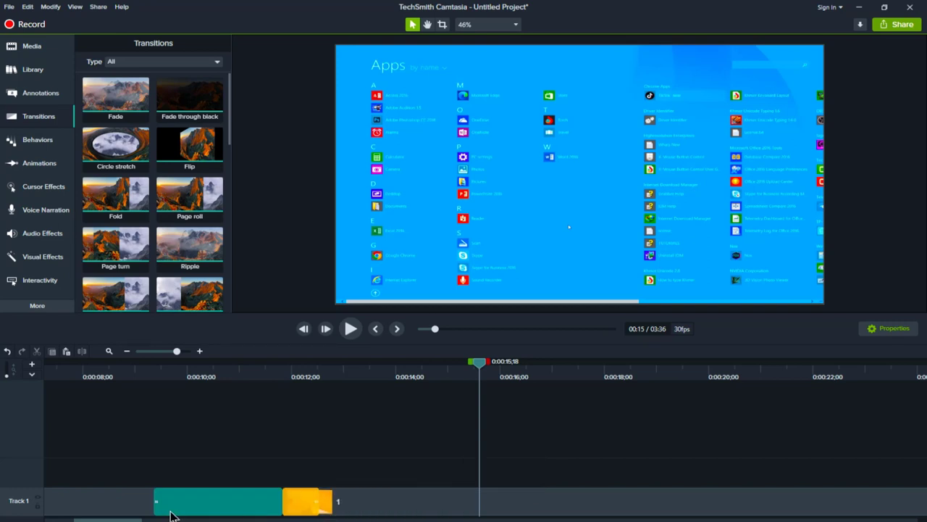
{"action": "left_click_drag", "start_coordinate": [155, 500], "coordinate": [262, 498]}
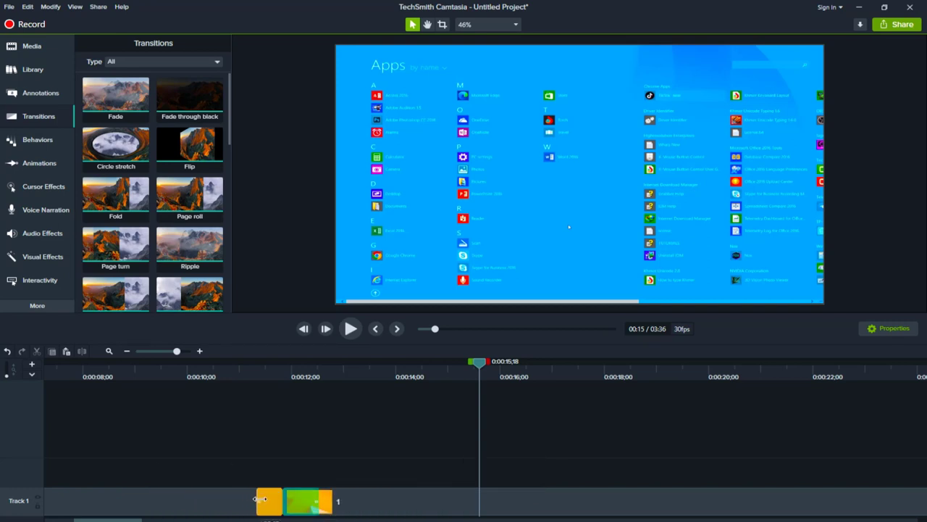
{"action": "left_click_drag", "start_coordinate": [320, 505], "coordinate": [313, 506]}
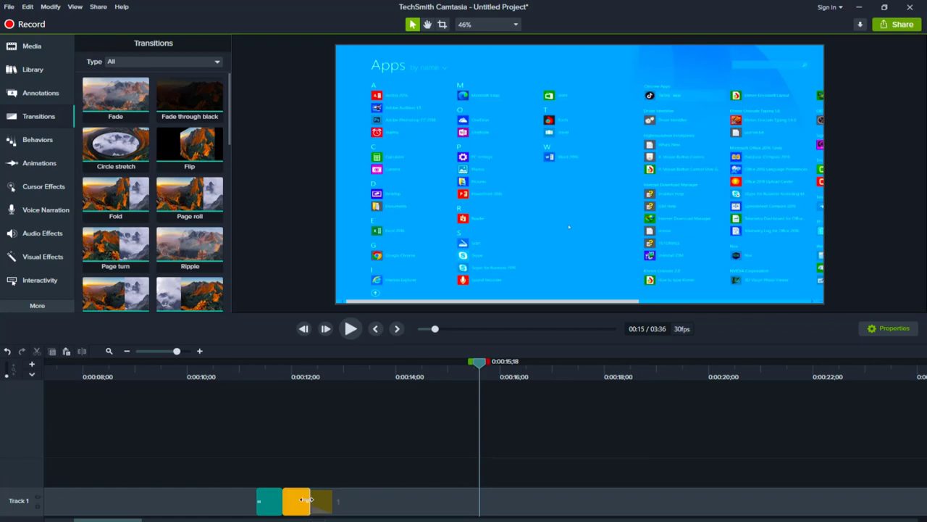
{"action": "left_click", "coordinate": [240, 377]}
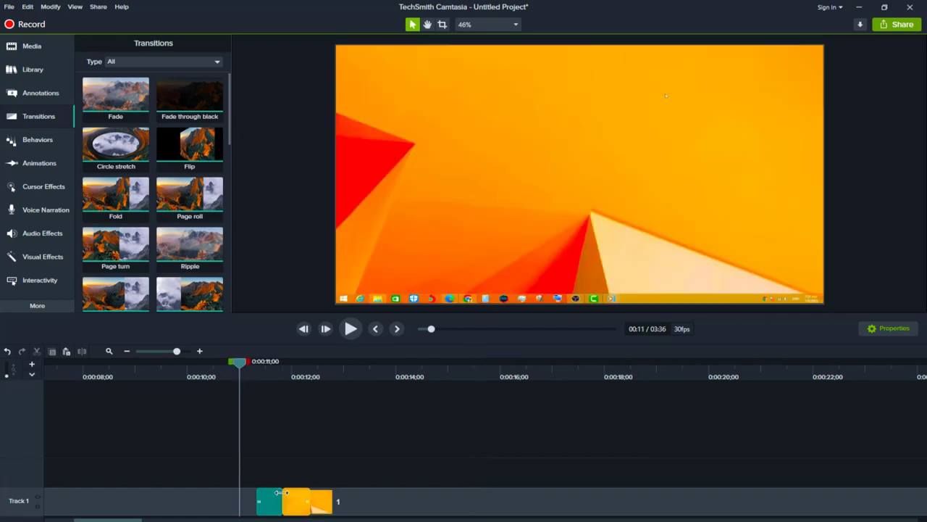
{"action": "key", "text": "space"}
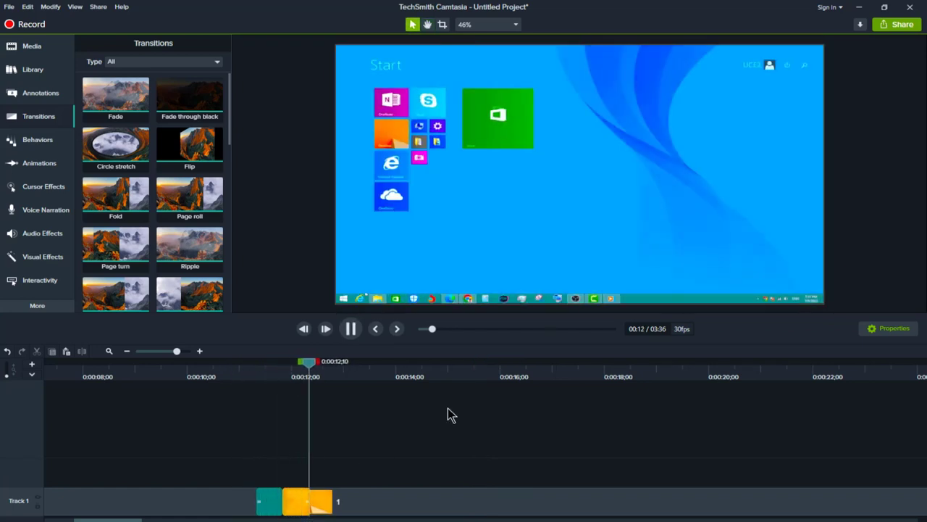
{"action": "key", "text": "space"}
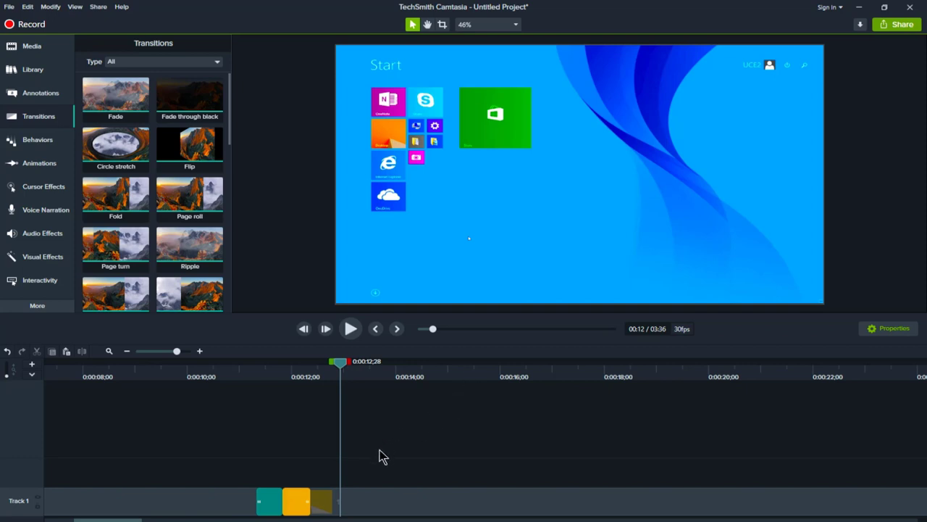
{"action": "scroll", "coordinate": [382, 456], "scroll_direction": "down", "scroll_amount": 3}
{"action": "scroll", "coordinate": [383, 457], "scroll_direction": "down", "scroll_amount": 3}
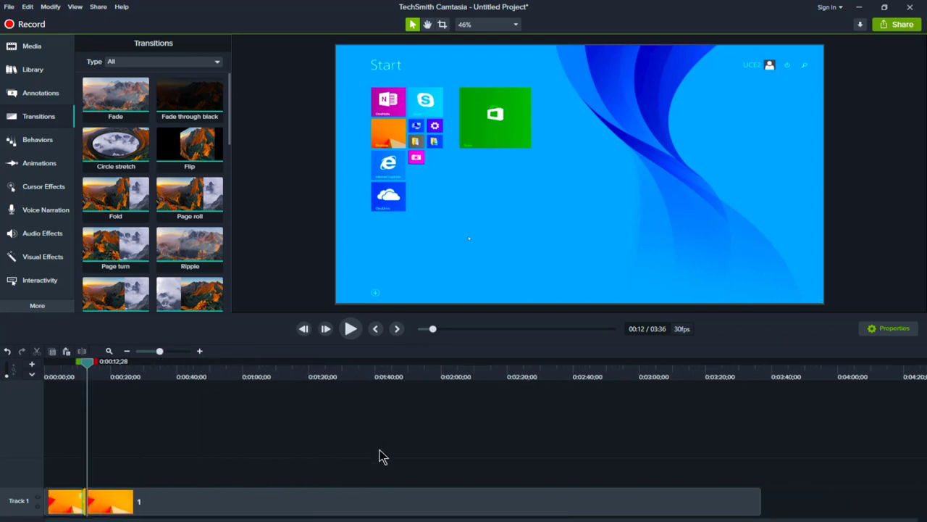
{"action": "scroll", "coordinate": [383, 456], "scroll_direction": "up", "scroll_amount": 1}
{"action": "scroll", "coordinate": [272, 474], "scroll_direction": "left", "scroll_amount": 1}
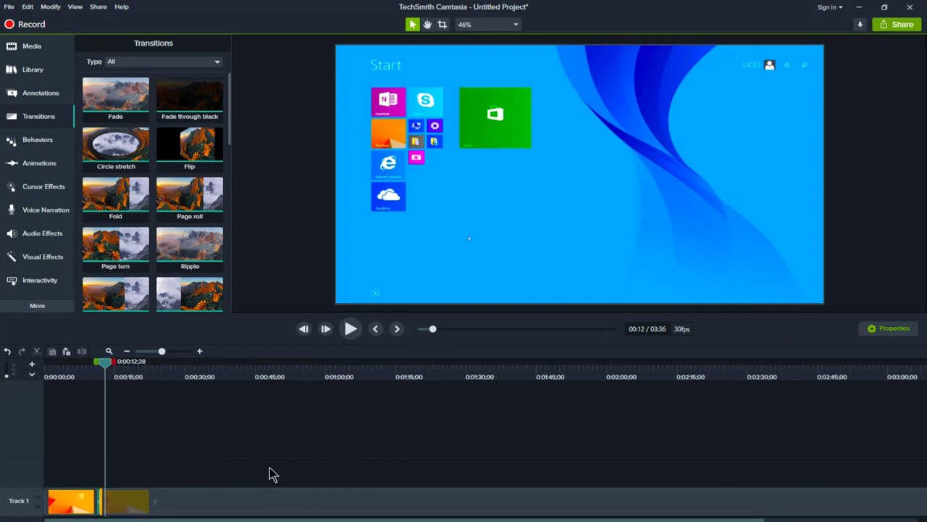
{"action": "left_click", "coordinate": [95, 378]}
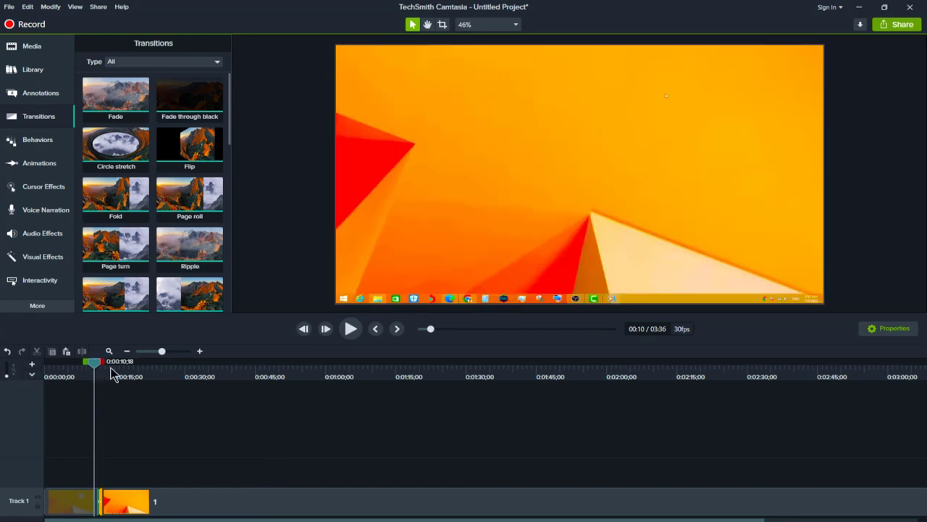
{"action": "key", "text": "space"}
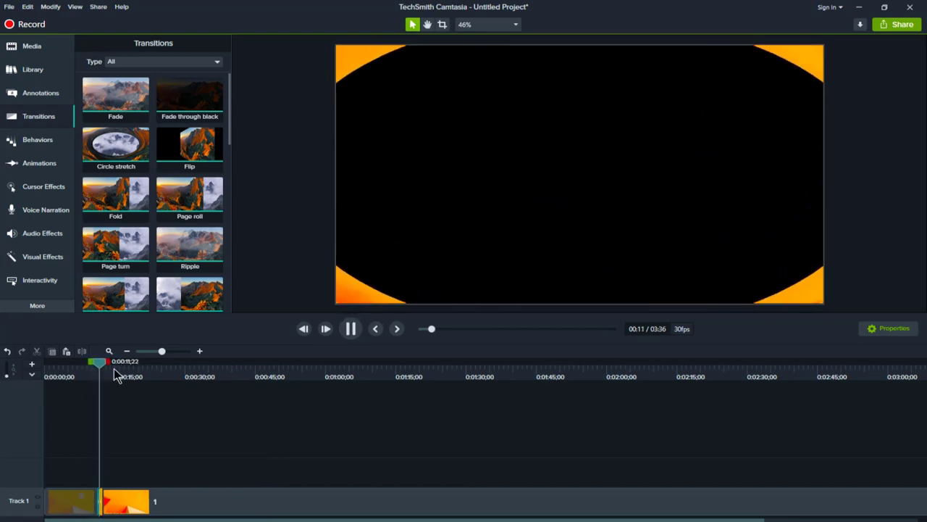
{"action": "left_click", "coordinate": [105, 370]}
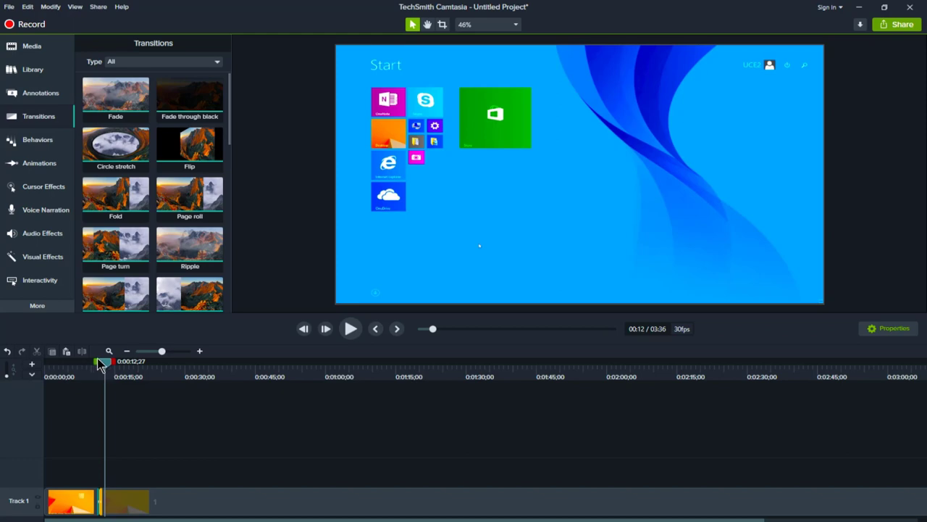
{"action": "mouse_move", "coordinate": [103, 368]}
{"action": "left_mouse_down"}
{"action": "mouse_move", "coordinate": [321, 376]}
{"action": "mouse_move", "coordinate": [306, 382]}
{"action": "left_mouse_up"}
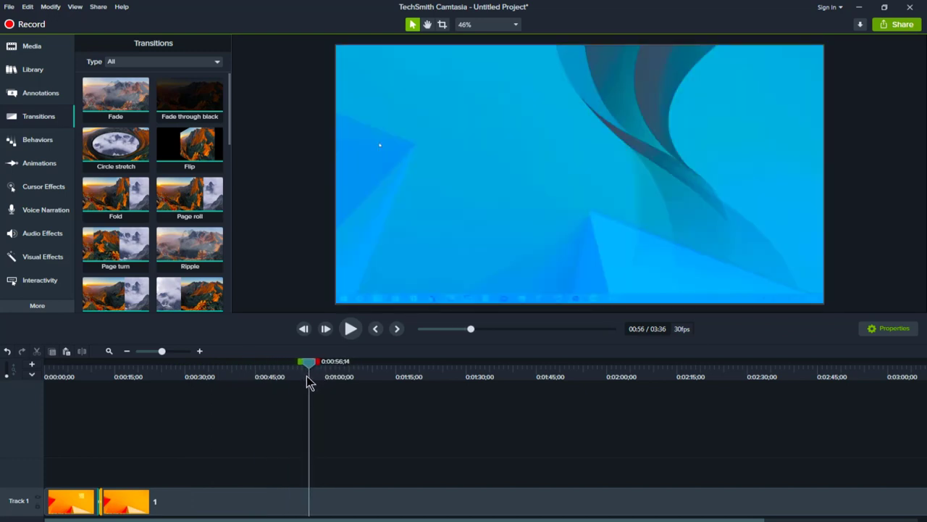
{"action": "left_click", "coordinate": [308, 375]}
{"action": "left_click", "coordinate": [339, 512]}
{"action": "mouse_move", "coordinate": [329, 499]}
{"action": "left_mouse_down"}
{"action": "mouse_move", "coordinate": [327, 510]}
{"action": "mouse_move", "coordinate": [338, 509]}
{"action": "left_mouse_up"}
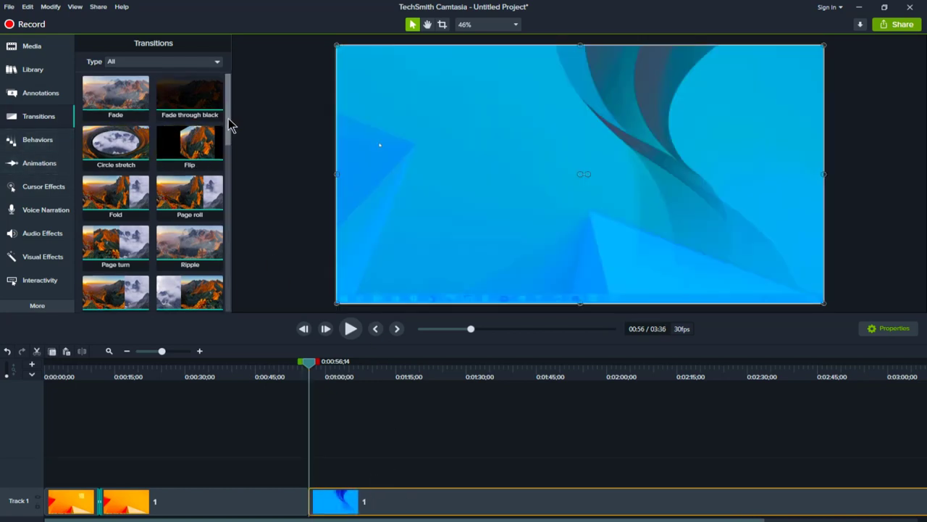
{"action": "left_click_drag", "start_coordinate": [229, 118], "coordinate": [224, 225]}
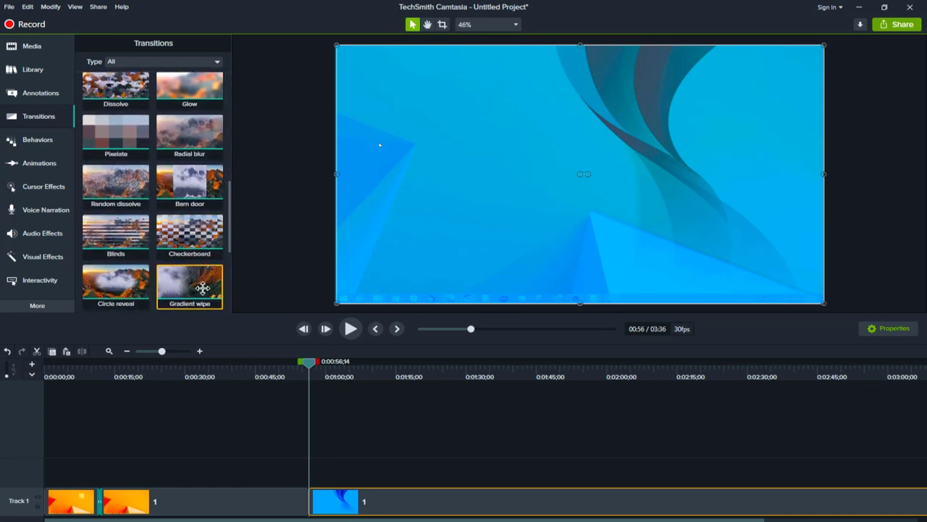
Step: Add a Gradient wipe transition at the clip's start and a Checkerboard transition at the boundary
{"action": "mouse_move", "coordinate": [202, 288]}
{"action": "left_mouse_down"}
{"action": "mouse_move", "coordinate": [305, 506]}
{"action": "mouse_move", "coordinate": [309, 500]}
{"action": "left_mouse_up"}
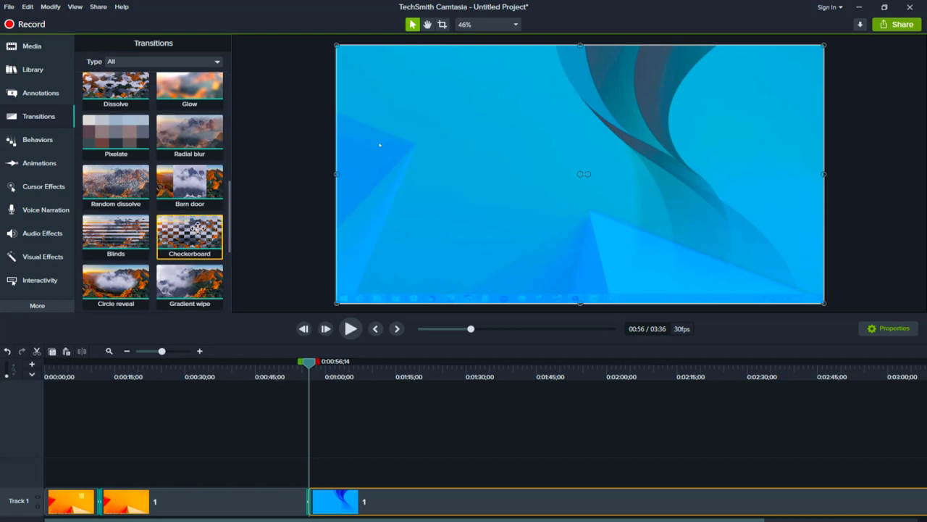
{"action": "mouse_move", "coordinate": [197, 231]}
{"action": "left_mouse_down"}
{"action": "mouse_move", "coordinate": [331, 499]}
{"action": "mouse_move", "coordinate": [348, 440]}
{"action": "left_mouse_up"}
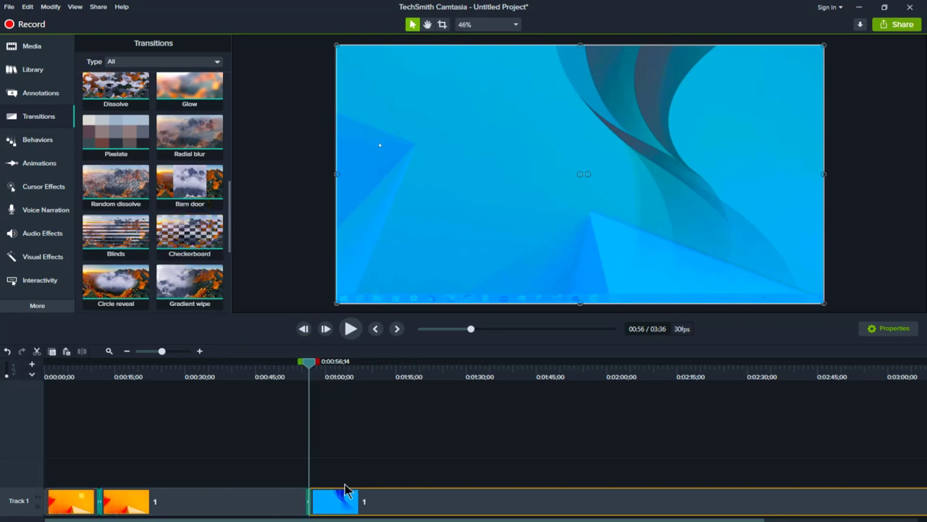
{"action": "scroll", "coordinate": [334, 486], "scroll_direction": "up", "scroll_amount": 5}
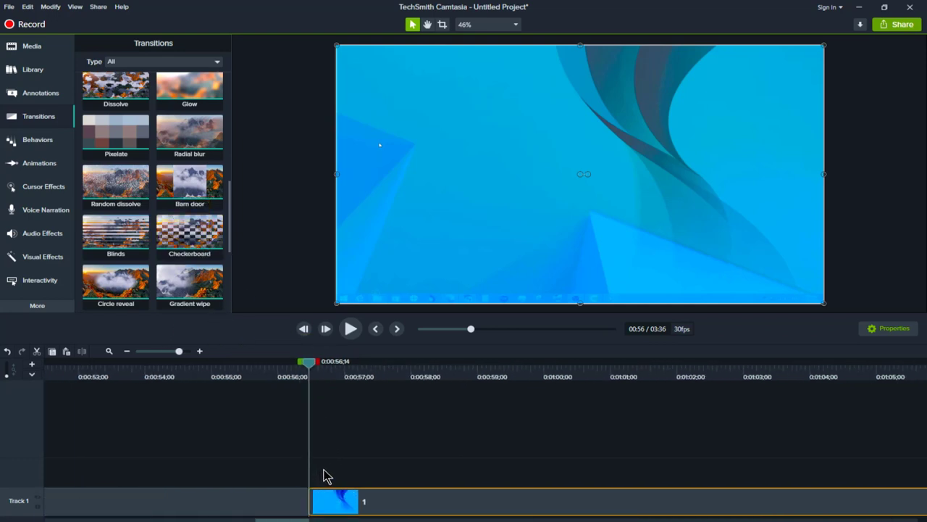
Step: Flank the 0:56 cut with Circle reveal before and Pixelate after, then close the gap
{"action": "left_click_drag", "start_coordinate": [352, 500], "coordinate": [394, 500]}
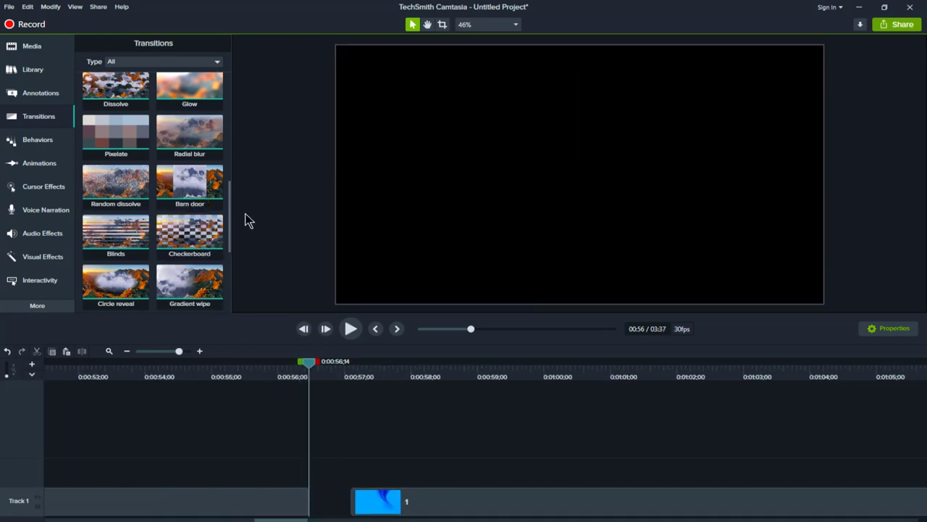
{"action": "left_click_drag", "start_coordinate": [116, 283], "coordinate": [310, 505]}
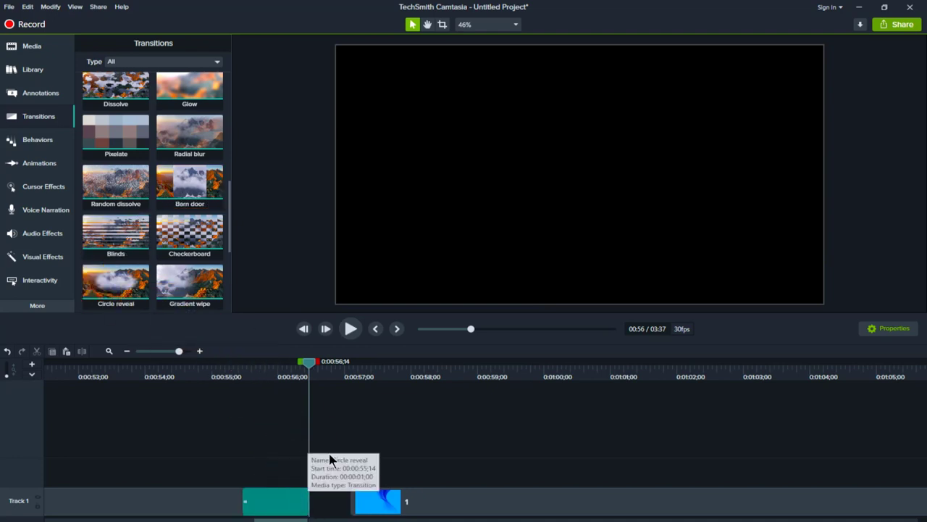
{"action": "left_click_drag", "start_coordinate": [125, 138], "coordinate": [362, 499]}
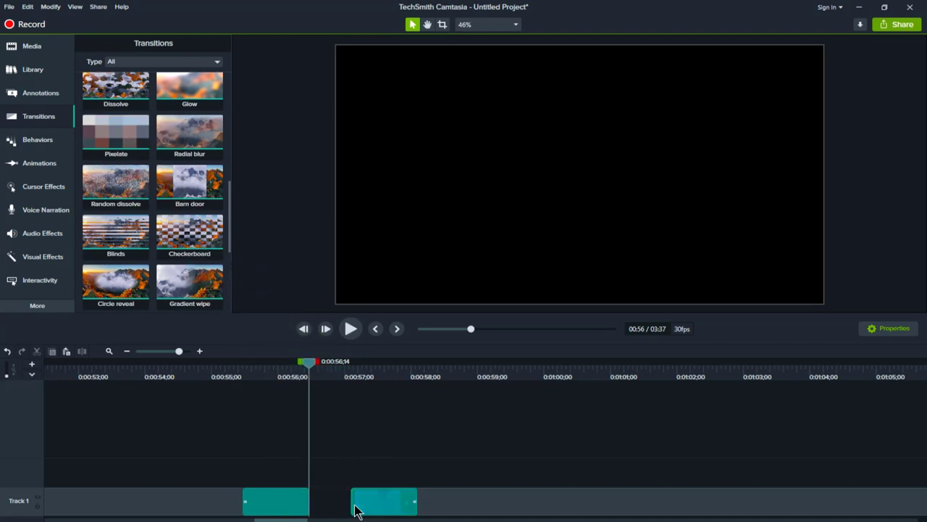
{"action": "left_click", "coordinate": [471, 503]}
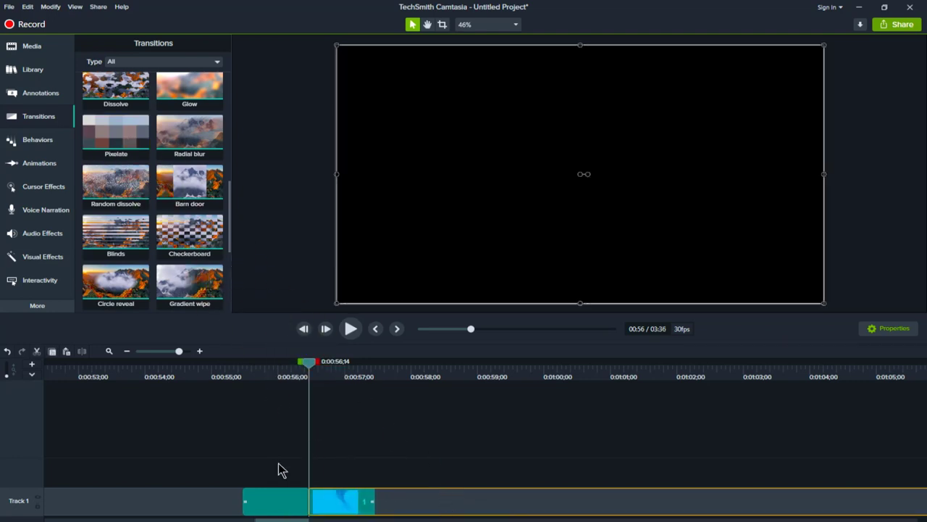
{"action": "left_click_drag", "start_coordinate": [310, 361], "coordinate": [240, 384]}
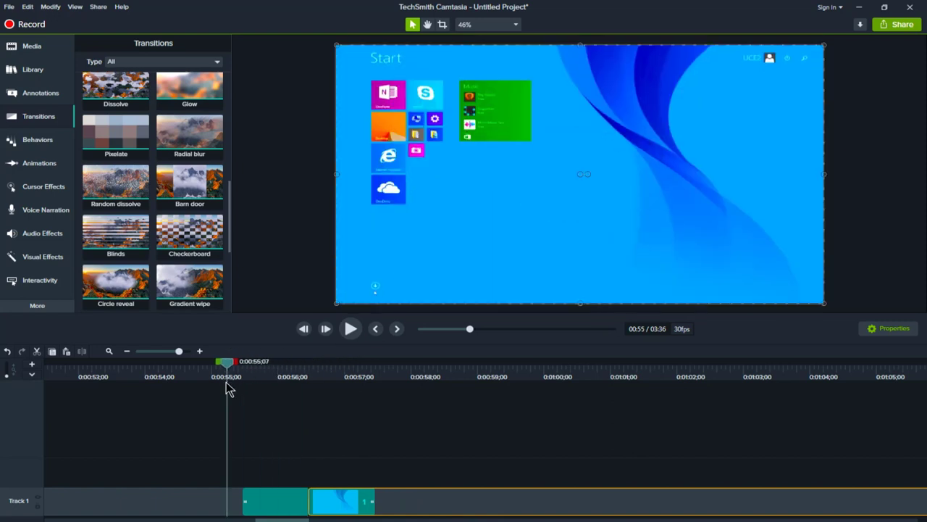
{"action": "key", "text": "space"}
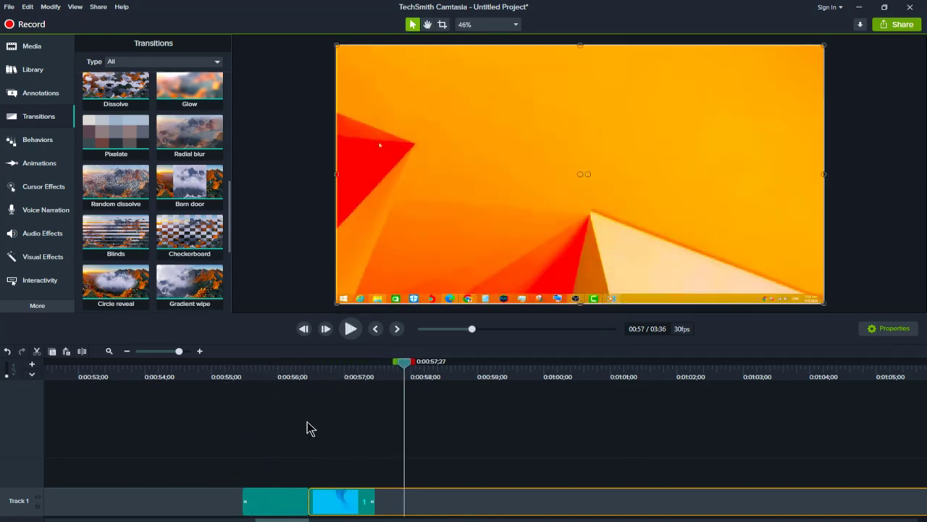
{"action": "scroll", "coordinate": [319, 476], "scroll_direction": "down", "scroll_amount": 3}
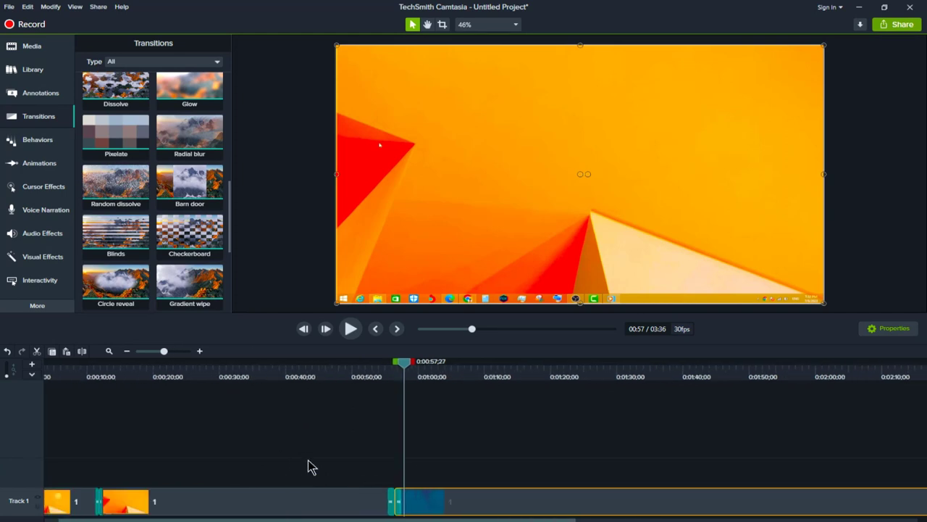
{"action": "scroll", "coordinate": [308, 466], "scroll_direction": "down", "scroll_amount": 2}
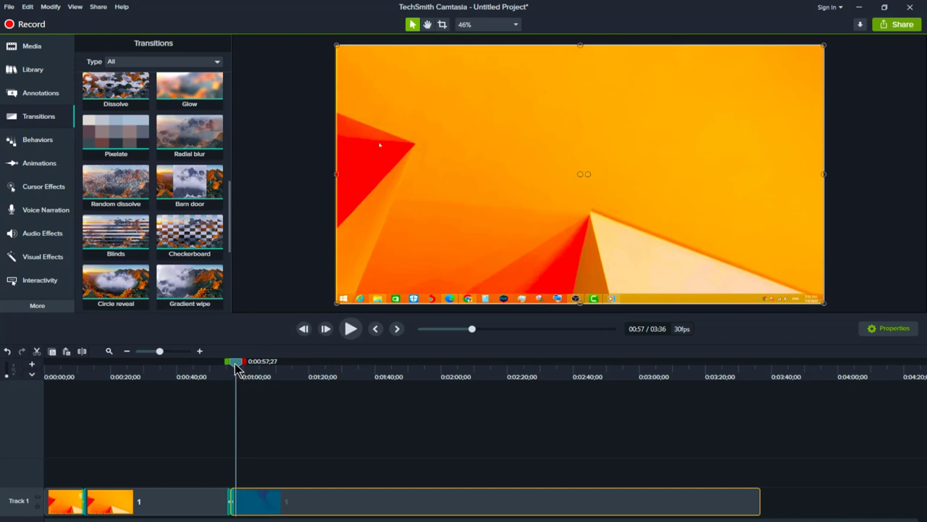
{"action": "left_click_drag", "start_coordinate": [236, 364], "coordinate": [654, 360]}
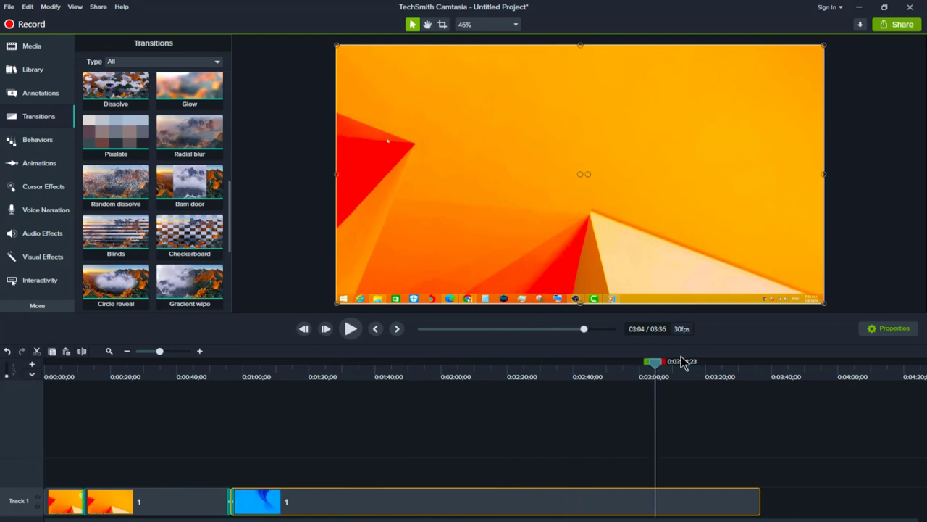
{"action": "mouse_move", "coordinate": [656, 362]}
{"action": "left_mouse_down"}
{"action": "mouse_move", "coordinate": [444, 377]}
{"action": "mouse_move", "coordinate": [471, 373]}
{"action": "left_mouse_up"}
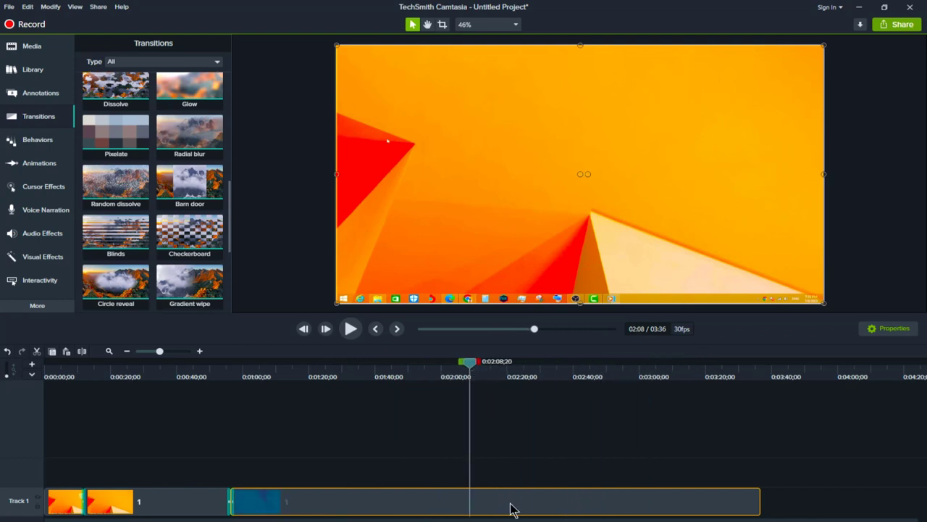
{"action": "key", "text": "s"}
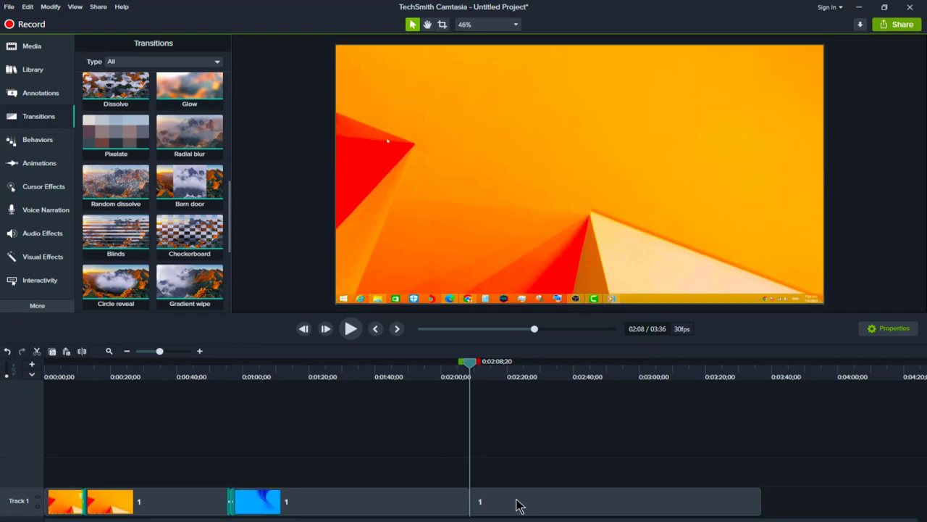
{"action": "mouse_move", "coordinate": [515, 503]}
{"action": "left_mouse_down"}
{"action": "mouse_move", "coordinate": [607, 505]}
{"action": "mouse_move", "coordinate": [499, 505]}
{"action": "left_mouse_up"}
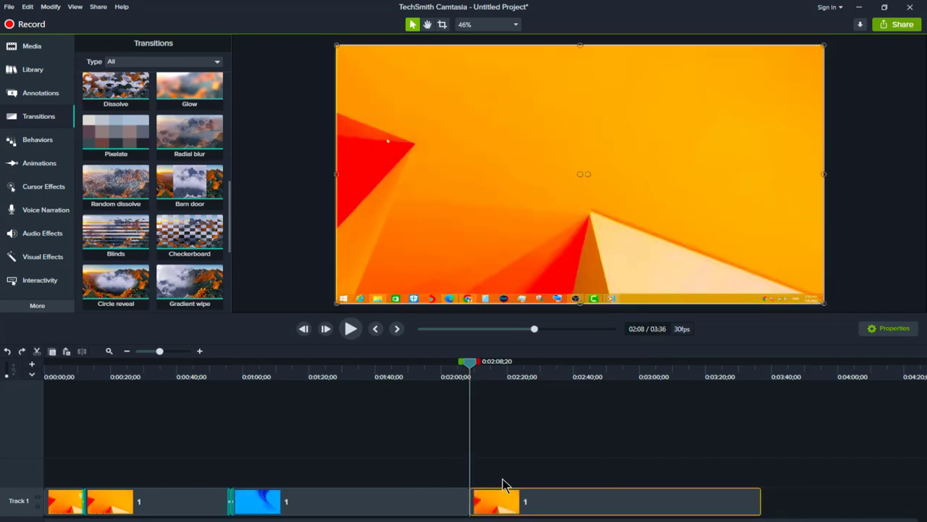
{"action": "left_click", "coordinate": [500, 478]}
{"action": "left_click", "coordinate": [498, 475]}
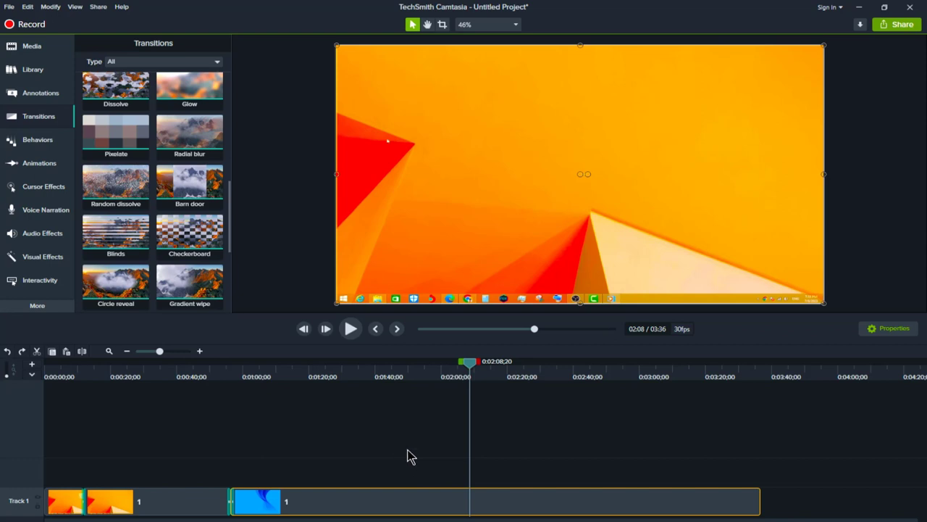
{"action": "left_click", "coordinate": [10, 7]}
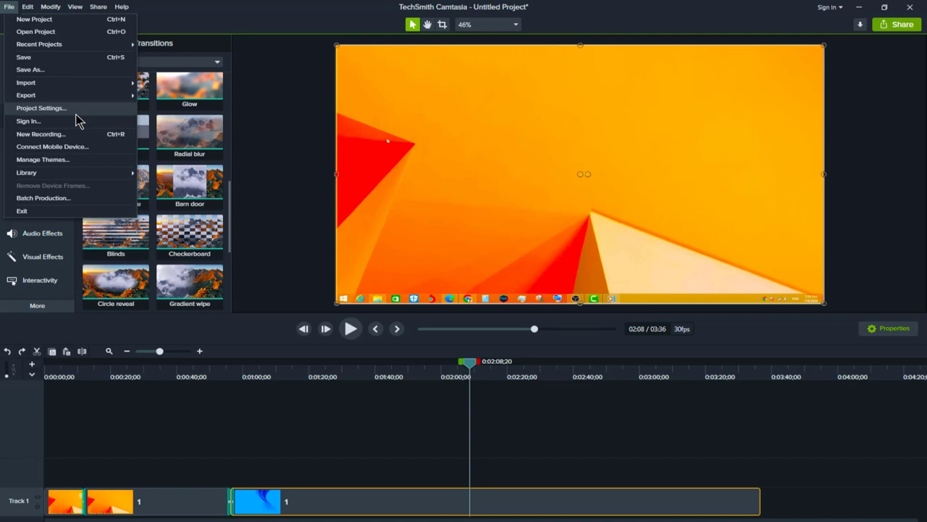
{"action": "left_click", "coordinate": [427, 451]}
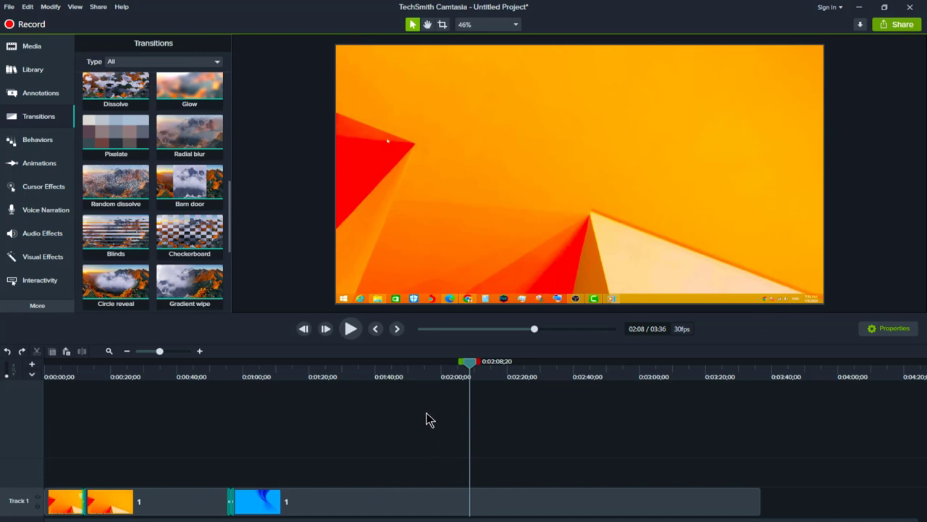
Step: Show the Behaviors gallery with Drifting, Fade, Pop Up and Sliding effects
{"action": "left_click", "coordinate": [35, 144]}
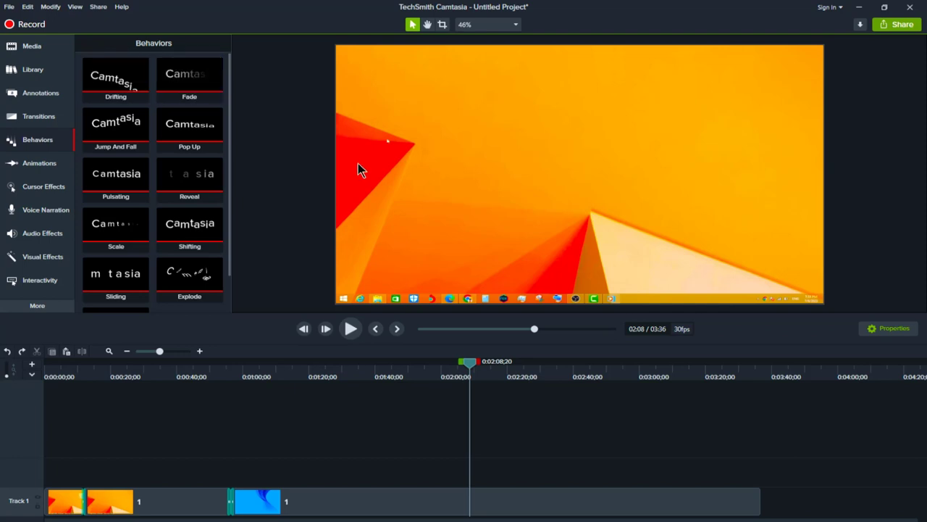
{"action": "scroll", "coordinate": [182, 208], "scroll_direction": "down", "scroll_amount": 1}
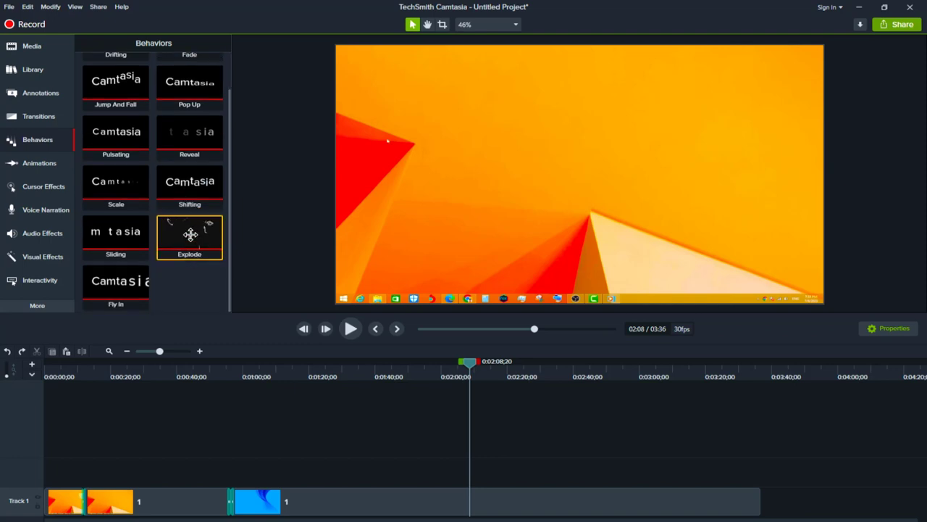
{"action": "mouse_move", "coordinate": [191, 233]}
{"action": "left_mouse_down"}
{"action": "mouse_move", "coordinate": [199, 277]}
{"action": "mouse_move", "coordinate": [322, 464]}
{"action": "mouse_move", "coordinate": [311, 476]}
{"action": "left_mouse_up"}
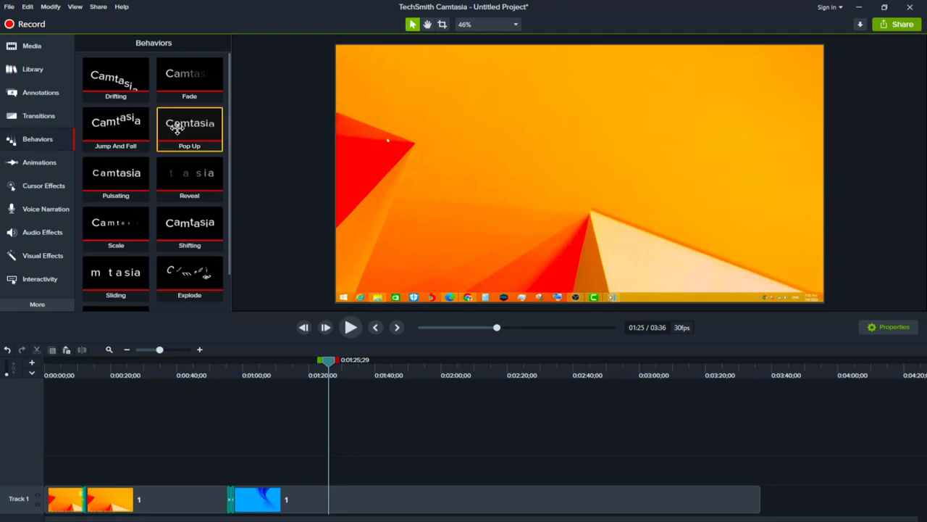
Step: Apply an animated behavior to the desktop clip, preview it from about 1:11, then show Annotations
{"action": "left_click_drag", "start_coordinate": [186, 166], "coordinate": [377, 511]}
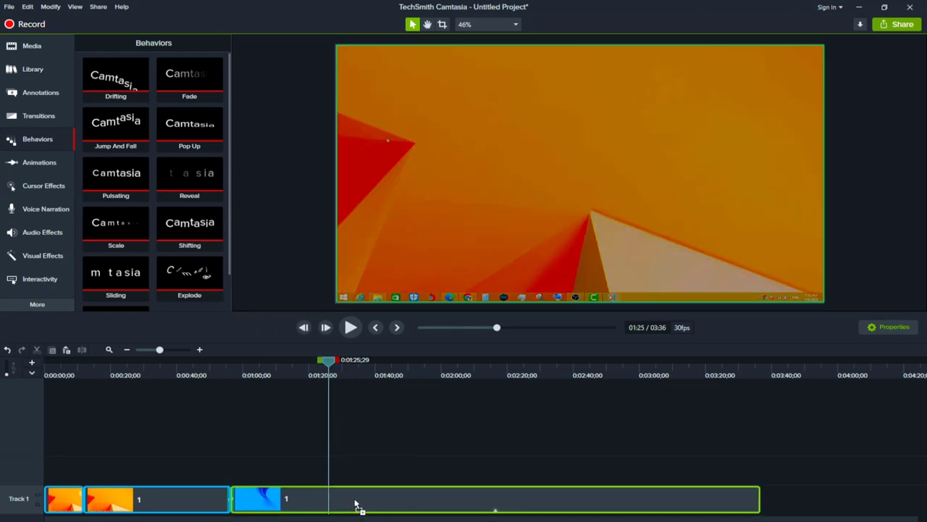
{"action": "left_click_drag", "start_coordinate": [331, 371], "coordinate": [242, 378]}
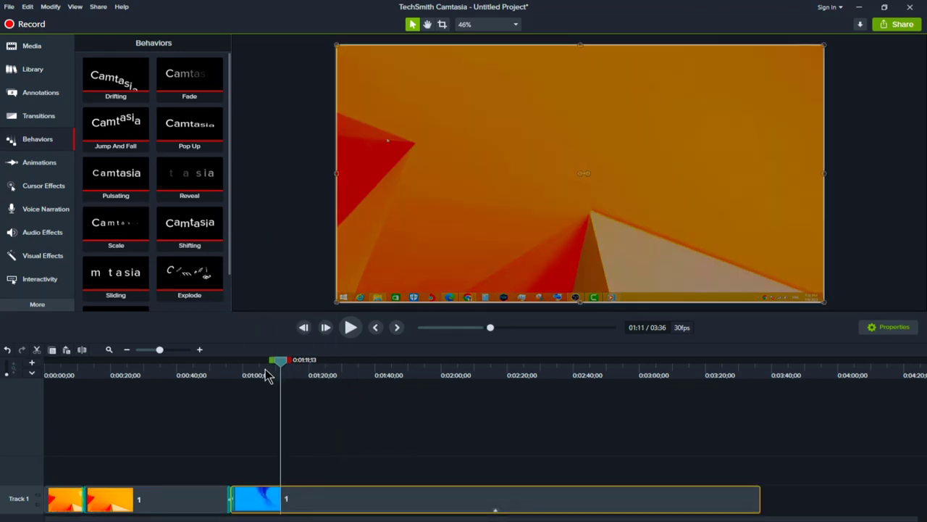
{"action": "key", "text": "space"}
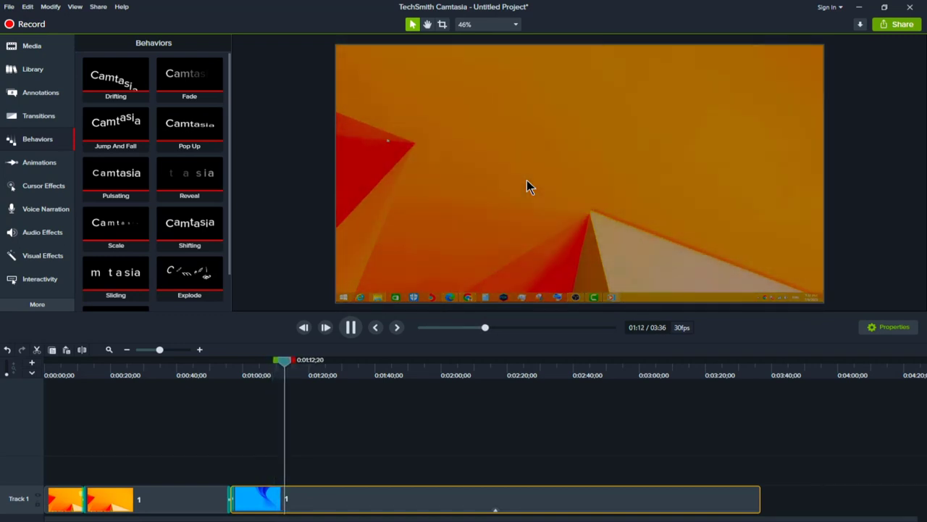
{"action": "key", "text": "space"}
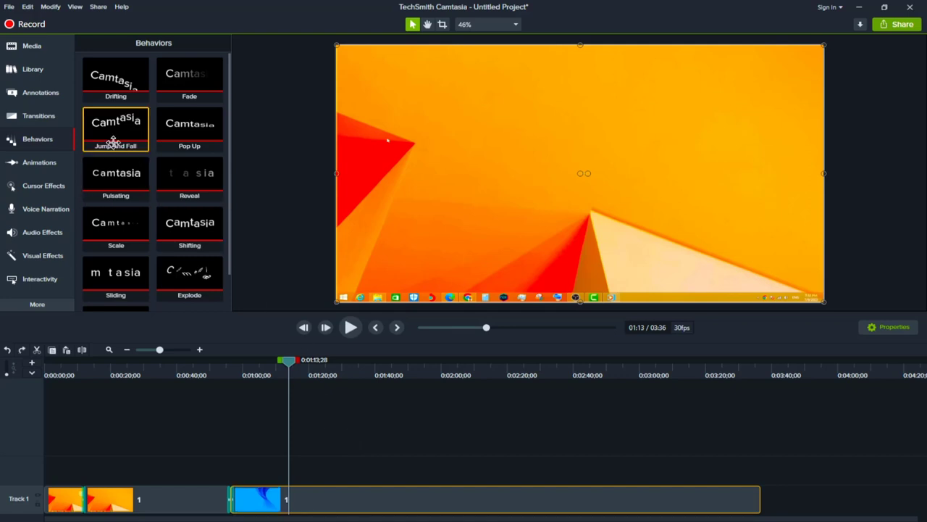
{"action": "left_click", "coordinate": [52, 94]}
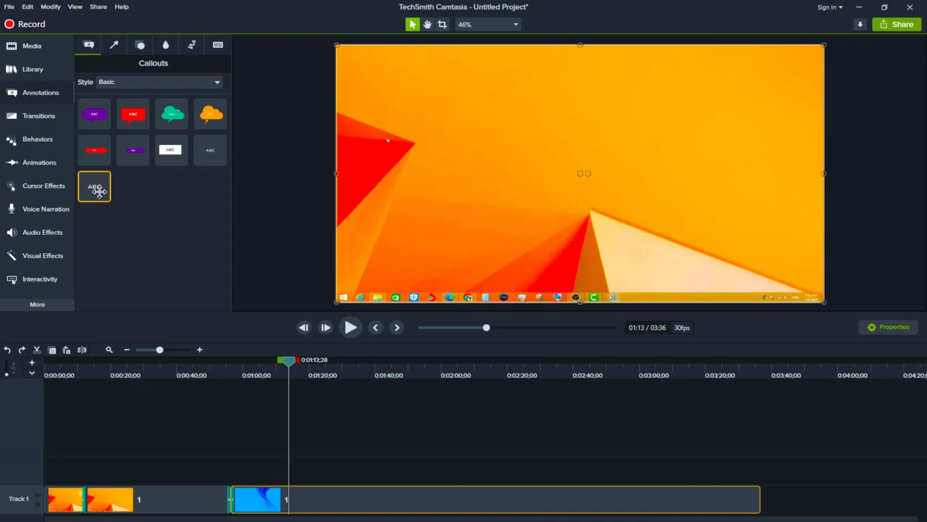
Step: Add a plain ABC text callout on Track 2 and lengthen it
{"action": "left_click_drag", "start_coordinate": [100, 191], "coordinate": [341, 476]}
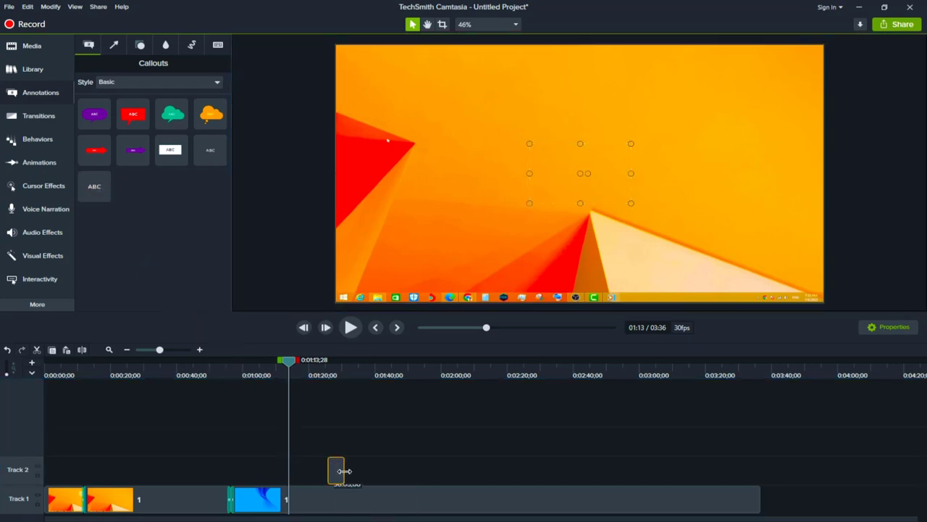
{"action": "mouse_move", "coordinate": [342, 473]}
{"action": "left_mouse_down"}
{"action": "mouse_move", "coordinate": [425, 473]}
{"action": "mouse_move", "coordinate": [376, 478]}
{"action": "left_mouse_up"}
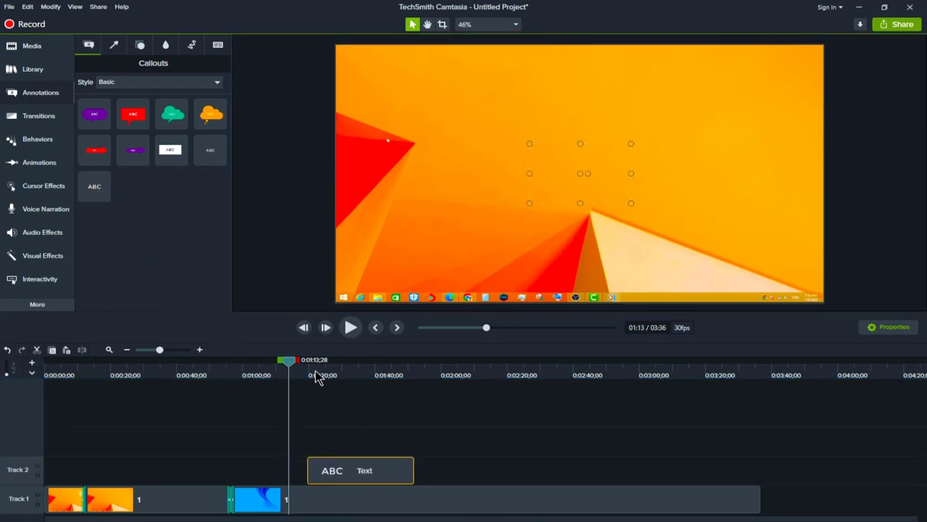
{"action": "left_click", "coordinate": [302, 371]}
{"action": "left_click_drag", "start_coordinate": [312, 371], "coordinate": [316, 371]}
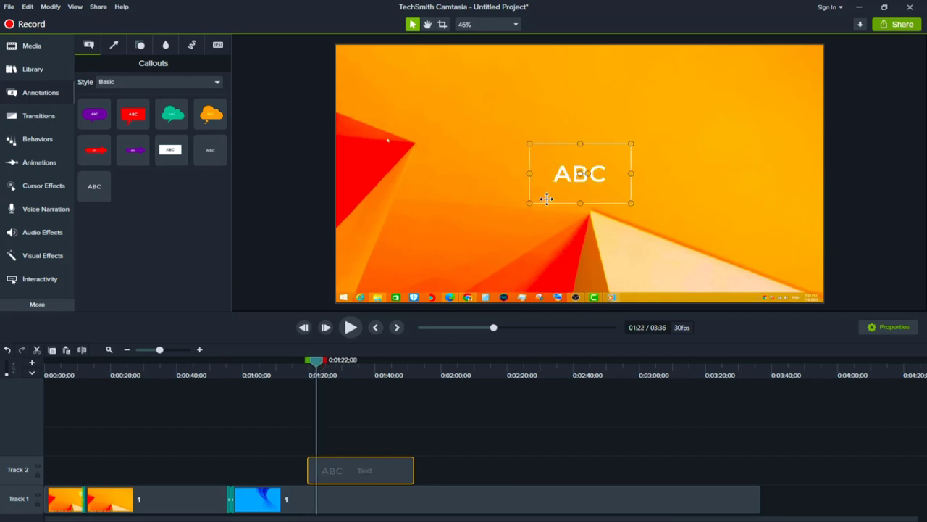
Step: Replace the callout's placeholder with the name text, widened to fit on one line
{"action": "double_click", "coordinate": [564, 172]}
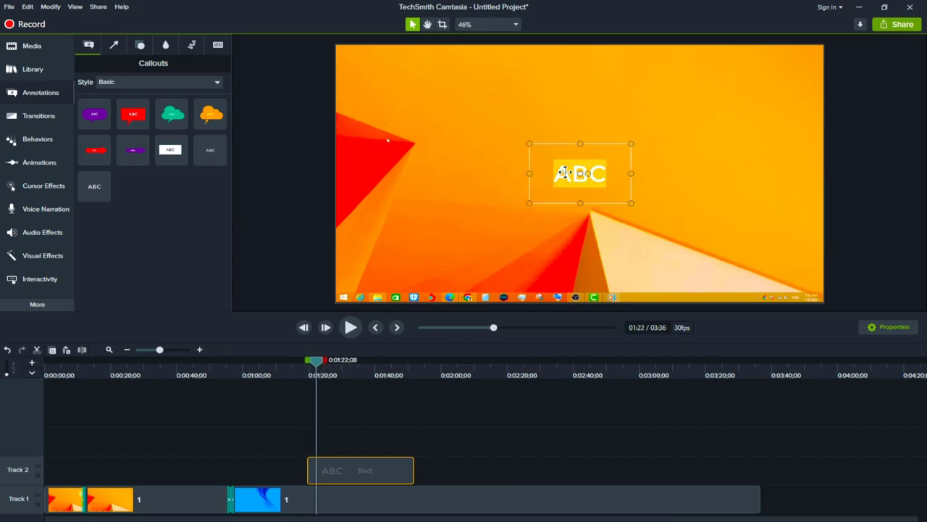
{"action": "type", "text": "Mi"}
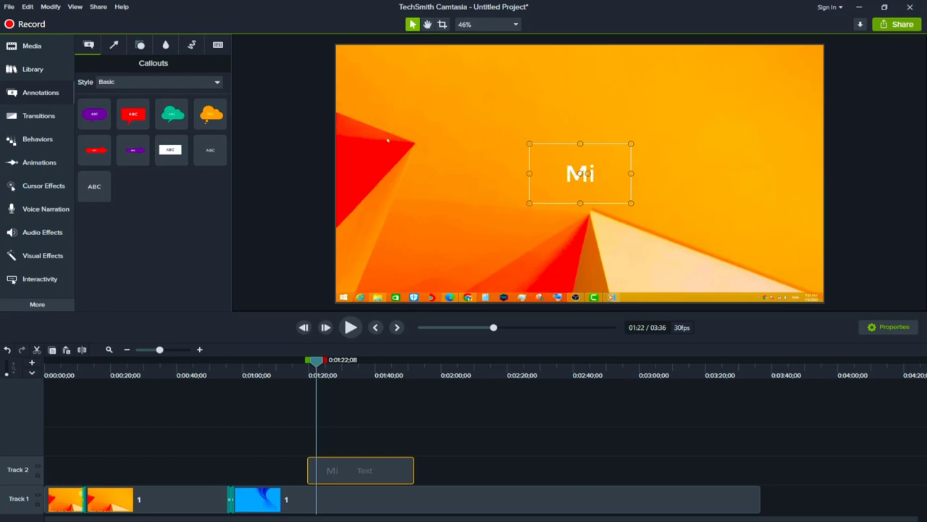
{"action": "type", "text": "nice"}
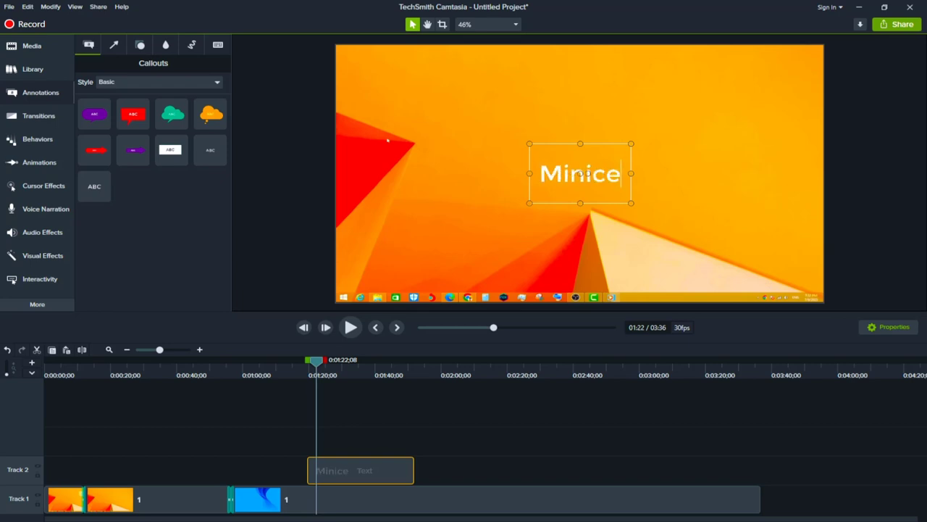
{"action": "key", "text": "BackSpace"}
{"action": "key", "text": "BackSpace"}
{"action": "key", "text": "BackSpace"}
{"action": "key", "text": "BackSpace"}
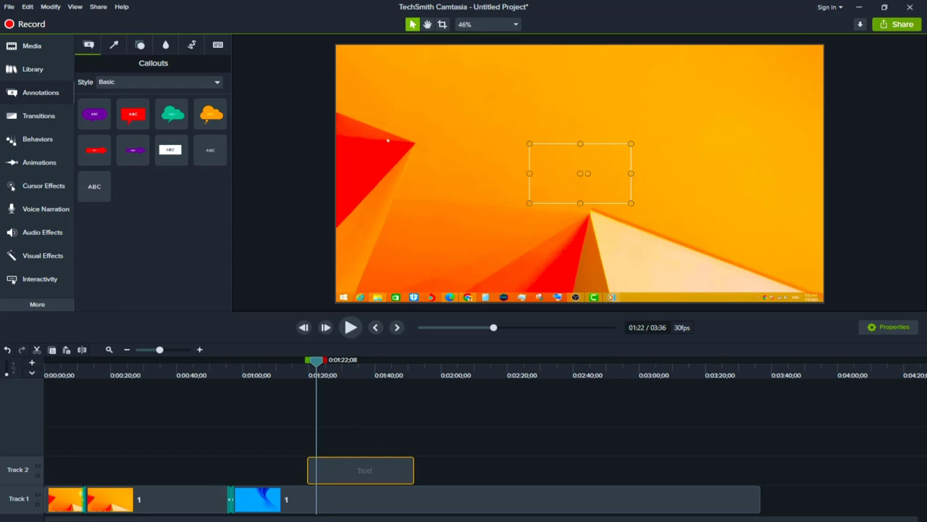
{"action": "type", "text": "Bro V"}
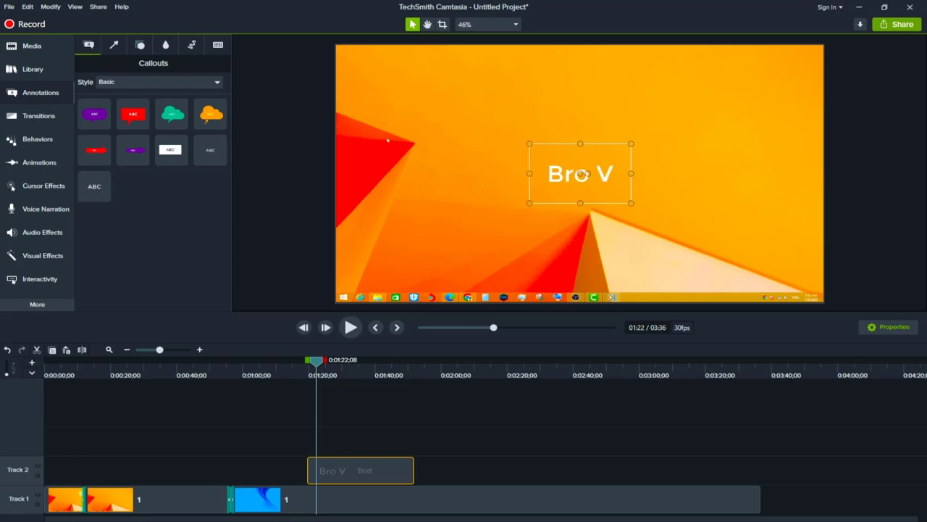
{"action": "type", "text": "ichet"}
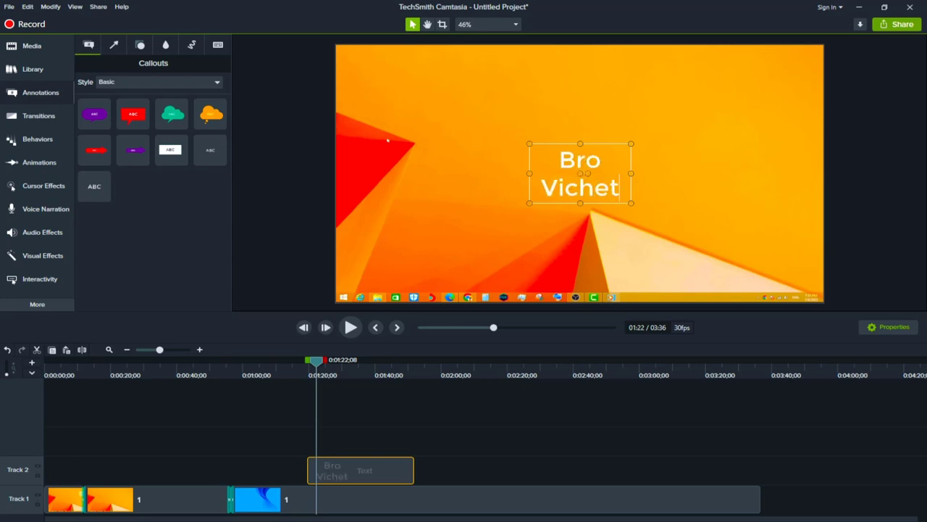
{"action": "left_click_drag", "start_coordinate": [530, 173], "coordinate": [483, 177]}
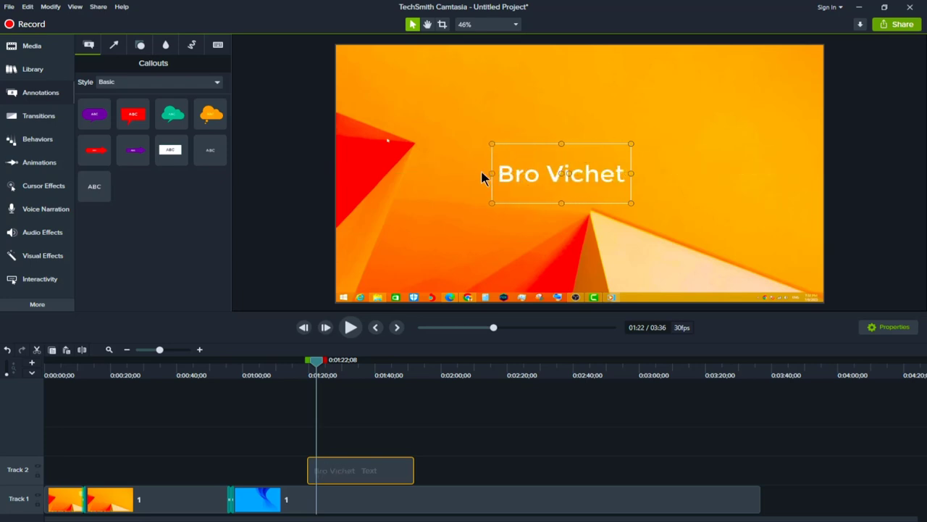
{"action": "double_click", "coordinate": [608, 173]}
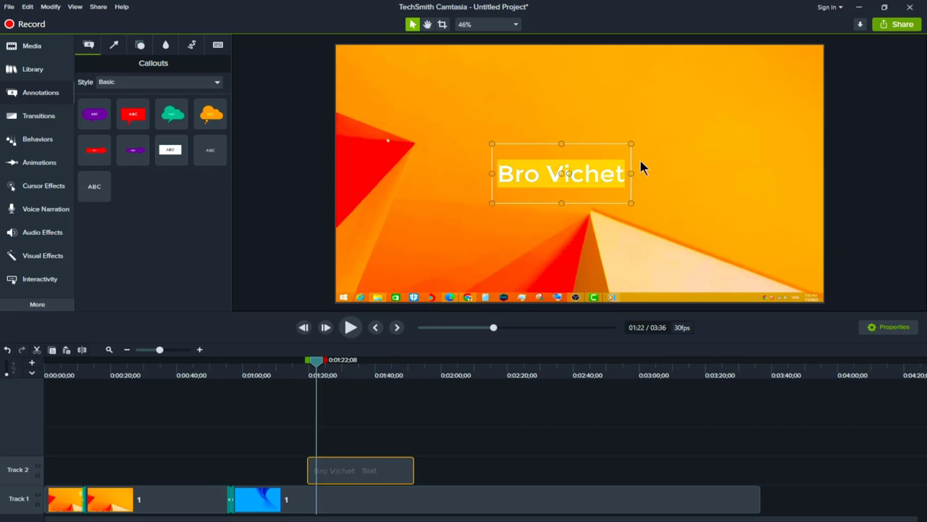
Step: Set the callout's font colour to black (#000000)
{"action": "left_click", "coordinate": [891, 328]}
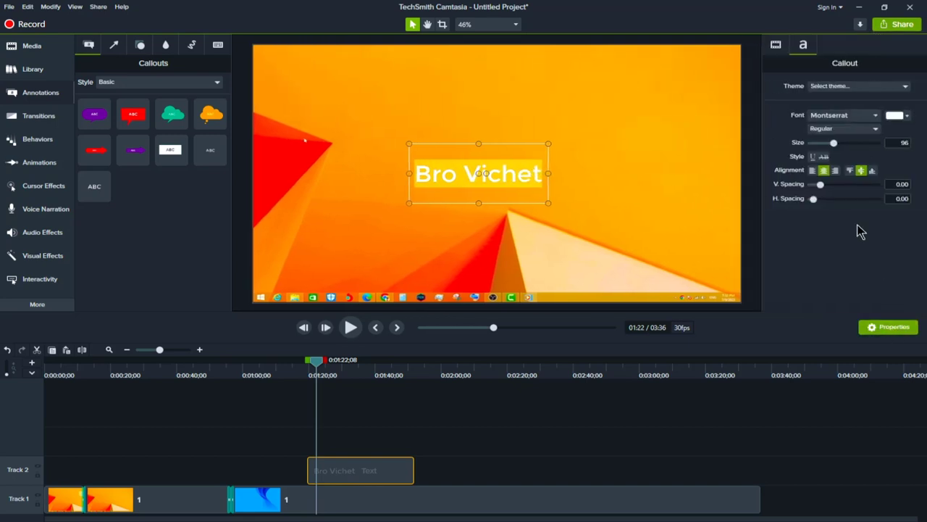
{"action": "left_click", "coordinate": [907, 116]}
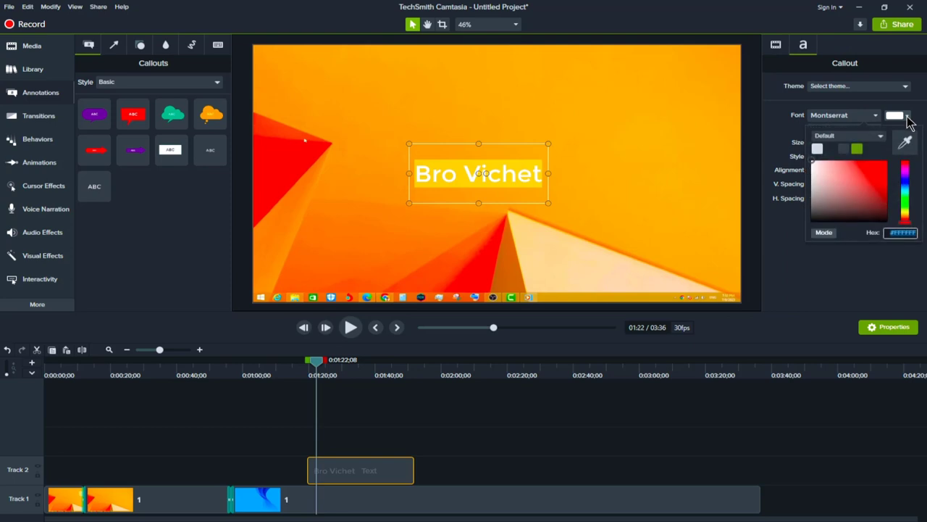
{"action": "left_click", "coordinate": [812, 220]}
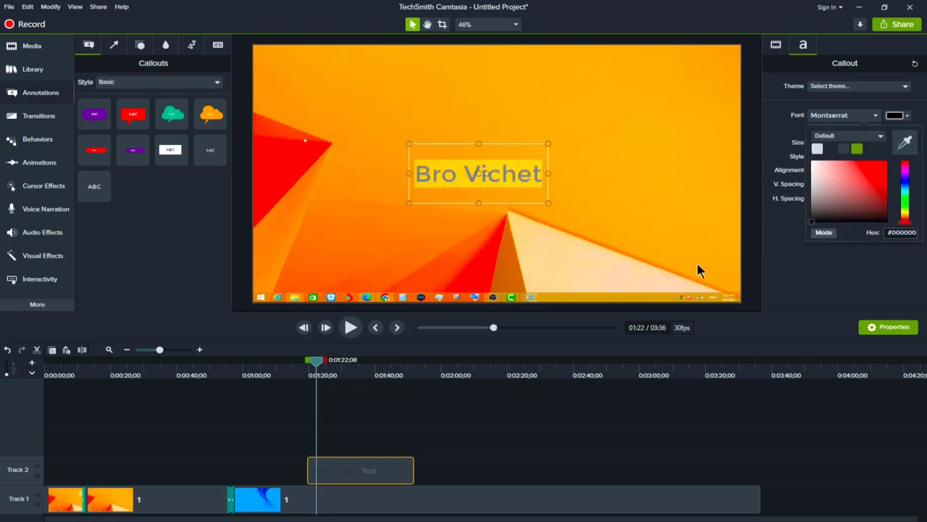
{"action": "left_click", "coordinate": [839, 277]}
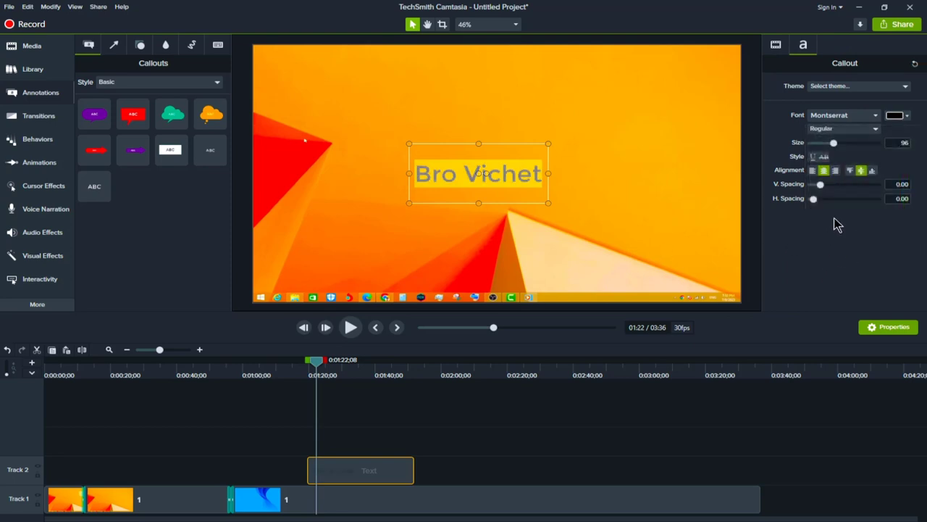
{"action": "left_click", "coordinate": [412, 428]}
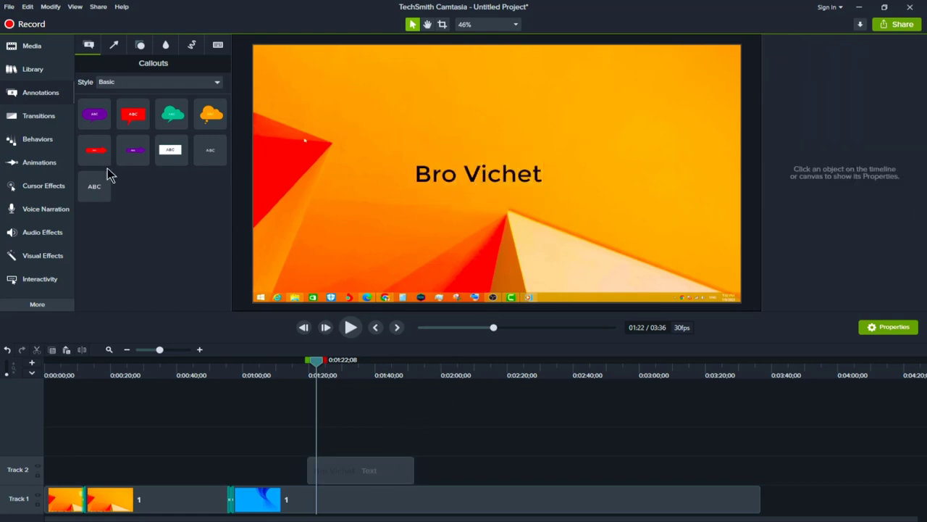
{"action": "left_click", "coordinate": [34, 142]}
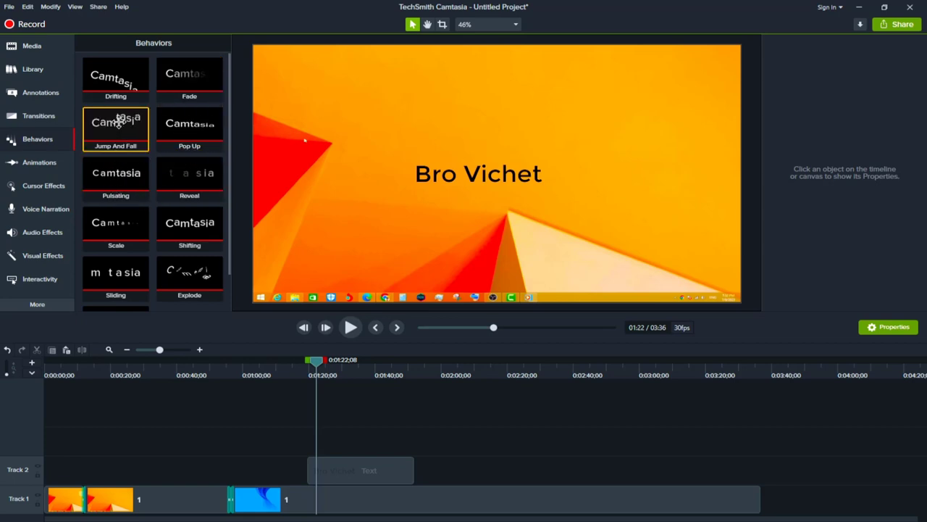
Step: Apply Jump And Fall to the Track 2 text clip and preview the bounce-in
{"action": "left_click_drag", "start_coordinate": [116, 124], "coordinate": [356, 471]}
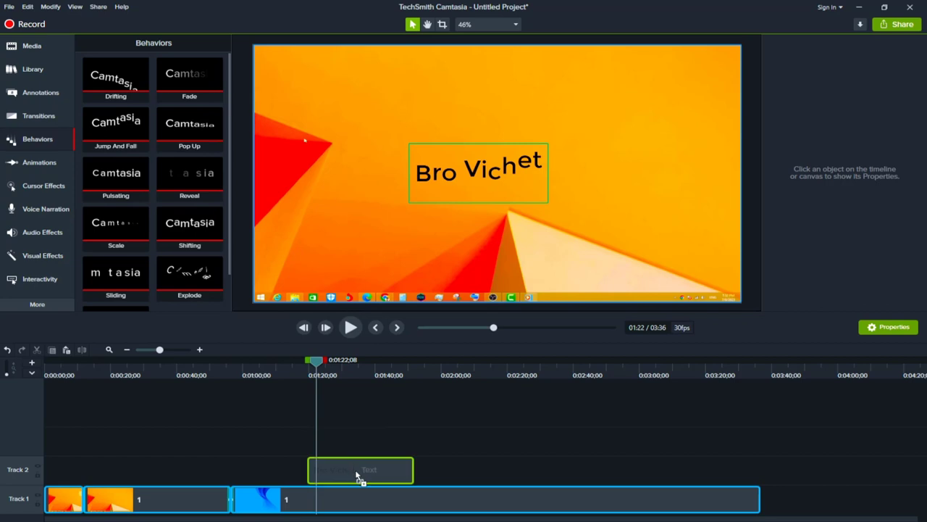
{"action": "left_click_drag", "start_coordinate": [318, 363], "coordinate": [305, 362]}
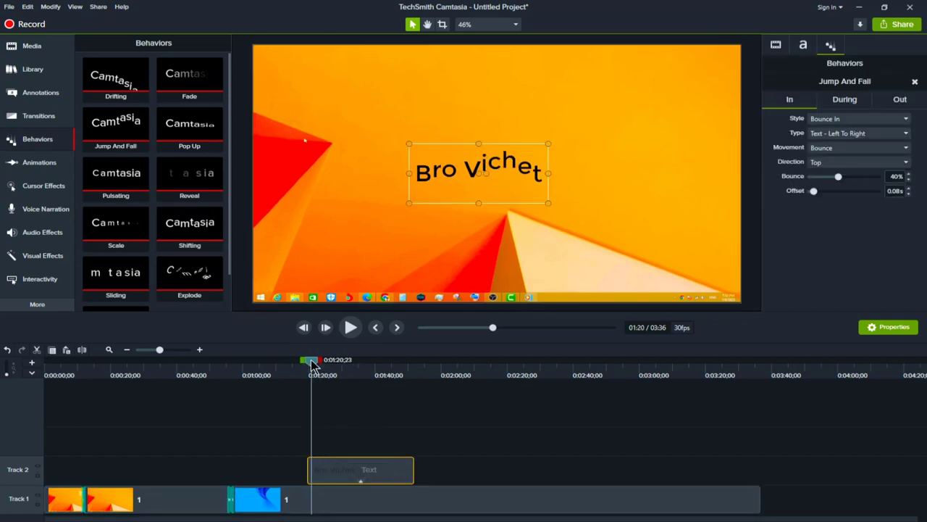
{"action": "key", "text": "space"}
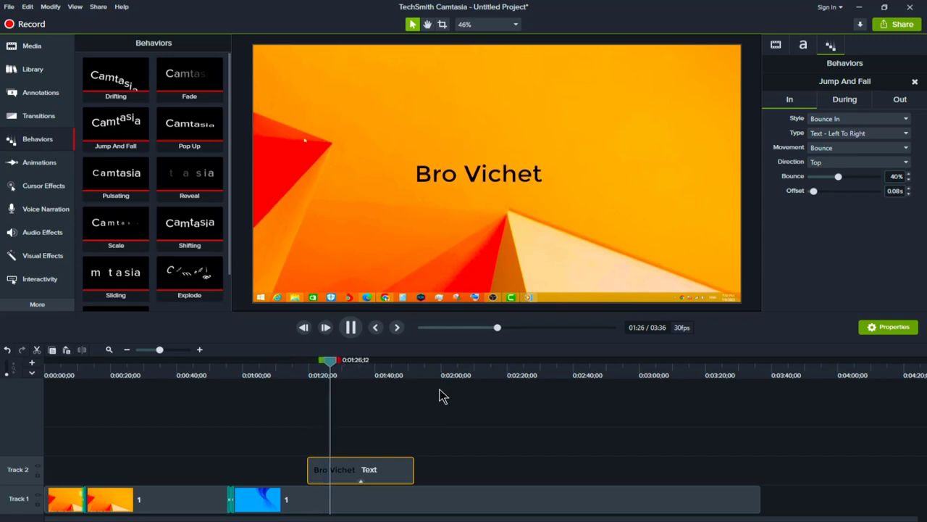
{"action": "key", "text": "space"}
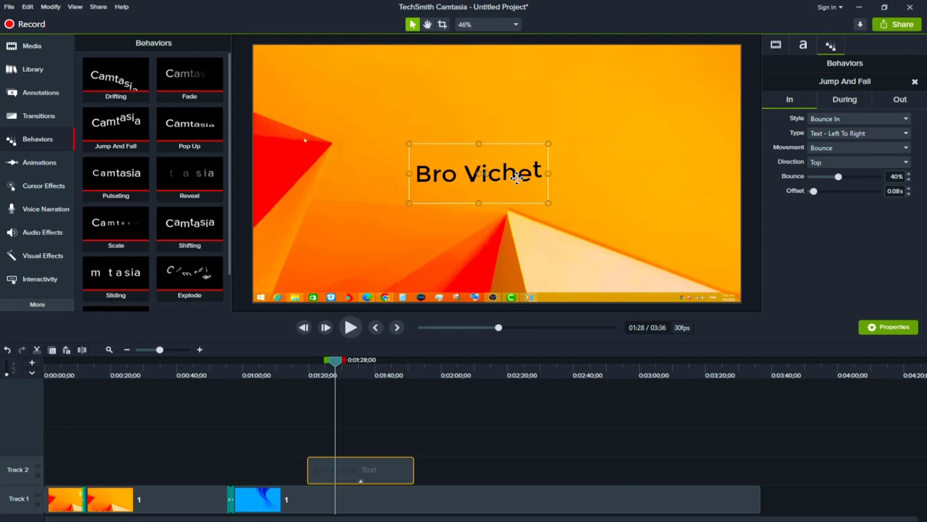
Step: Move the name text to the bottom-right corner and enlarge it slightly
{"action": "left_click_drag", "start_coordinate": [517, 177], "coordinate": [712, 290]}
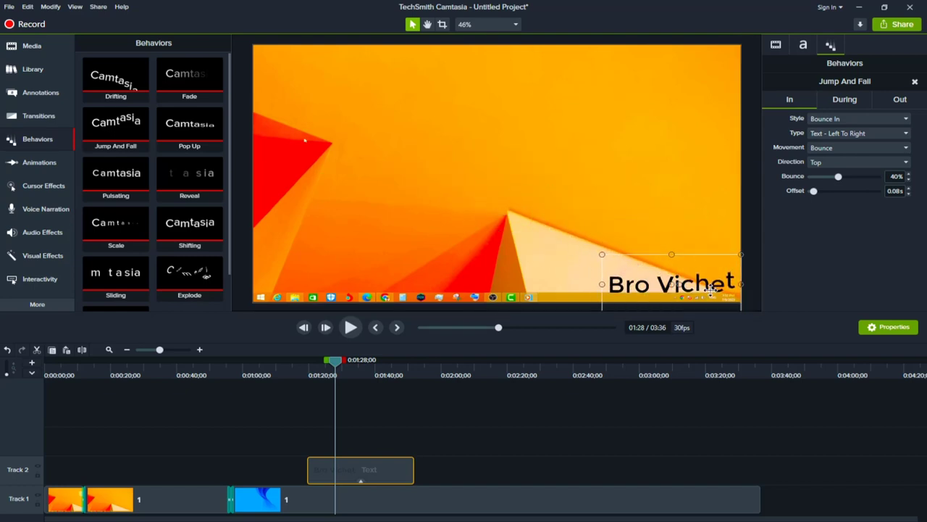
{"action": "left_click_drag", "start_coordinate": [602, 260], "coordinate": [597, 259]}
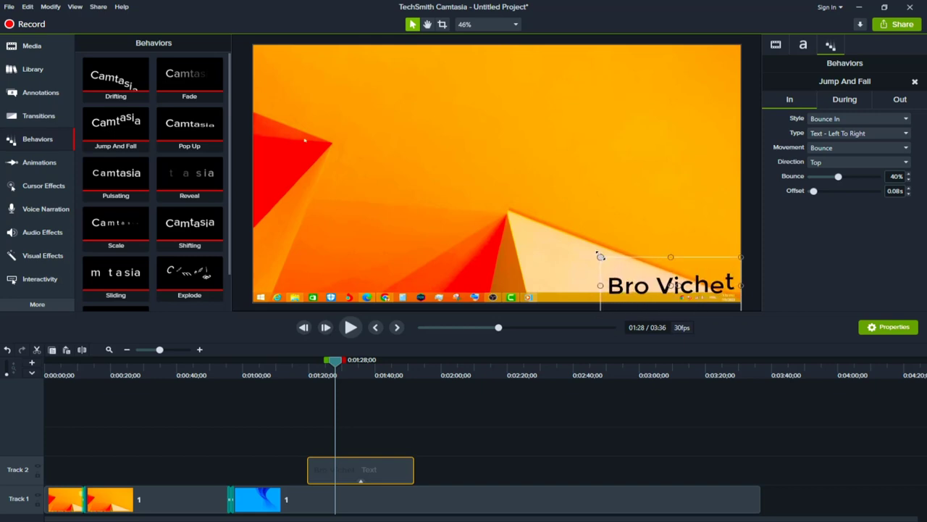
{"action": "key", "text": "space"}
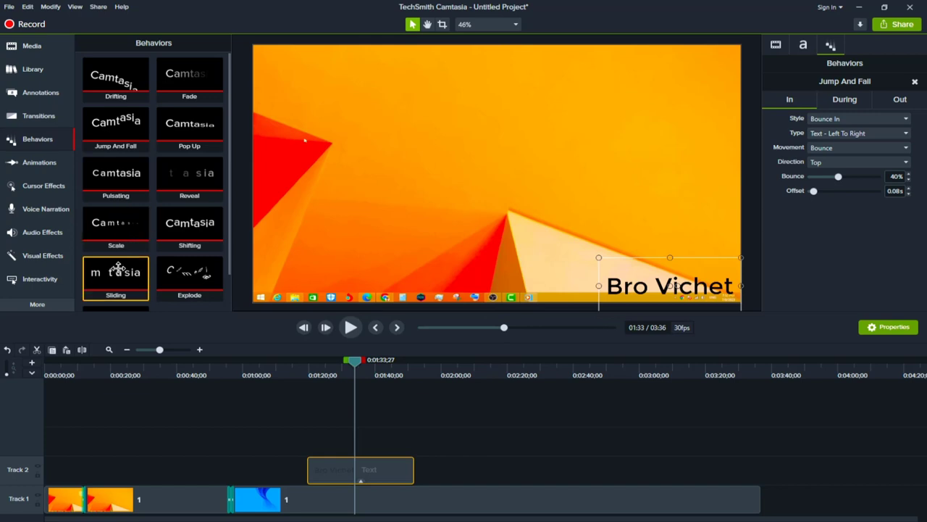
Step: Add the Explode behavior to the text clip and preview the animation
{"action": "left_click_drag", "start_coordinate": [187, 273], "coordinate": [341, 475]}
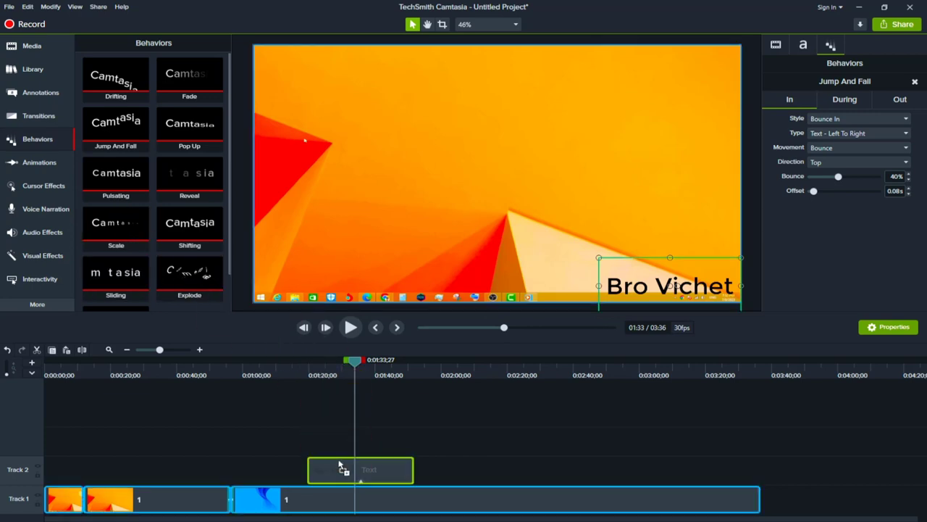
{"action": "left_click_drag", "start_coordinate": [355, 360], "coordinate": [306, 375]}
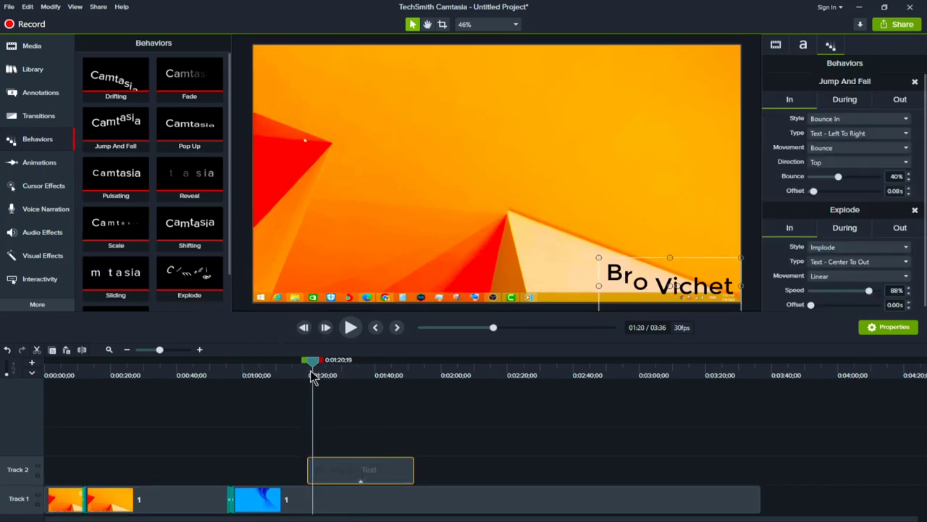
{"action": "key", "text": "space"}
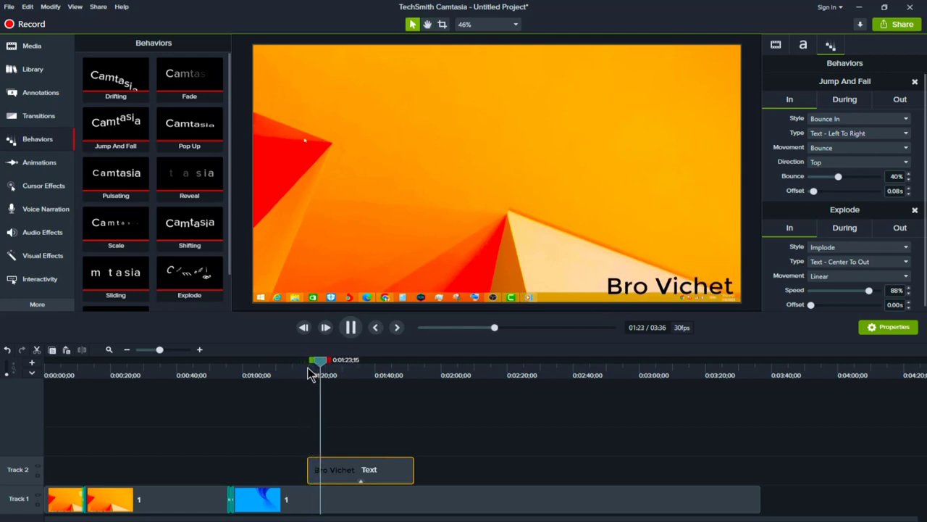
{"action": "key", "text": "space"}
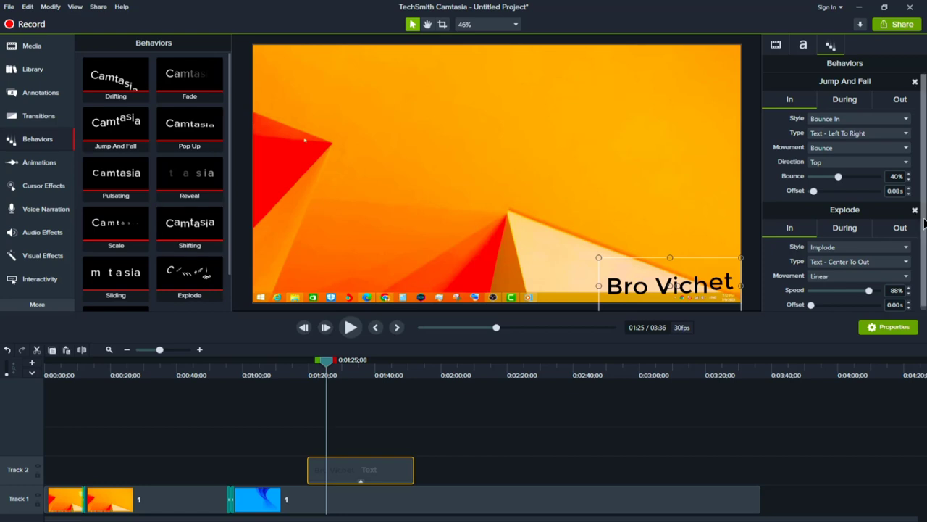
{"action": "scroll", "coordinate": [818, 209], "scroll_direction": "down", "scroll_amount": 1}
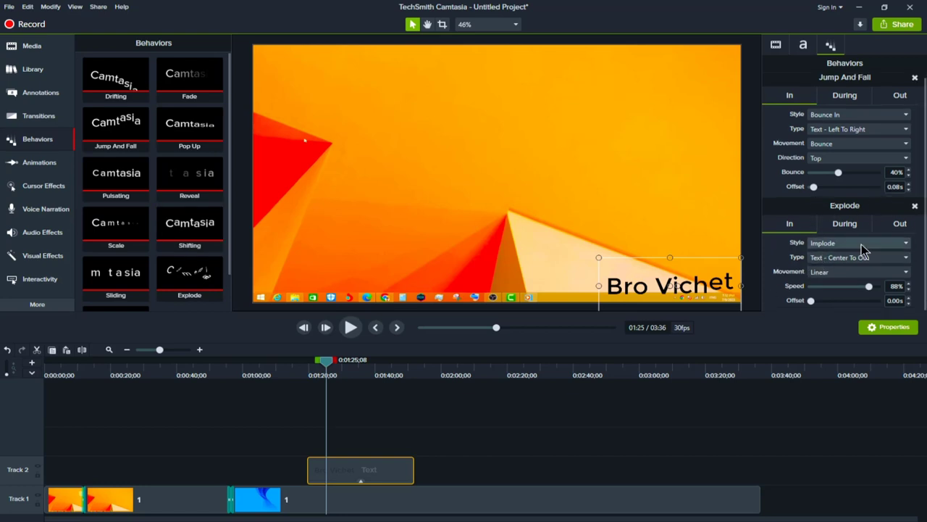
Step: Remove the Jump And Fall and Explode behaviors from the text clip
{"action": "left_click", "coordinate": [914, 78]}
{"action": "left_click", "coordinate": [915, 83]}
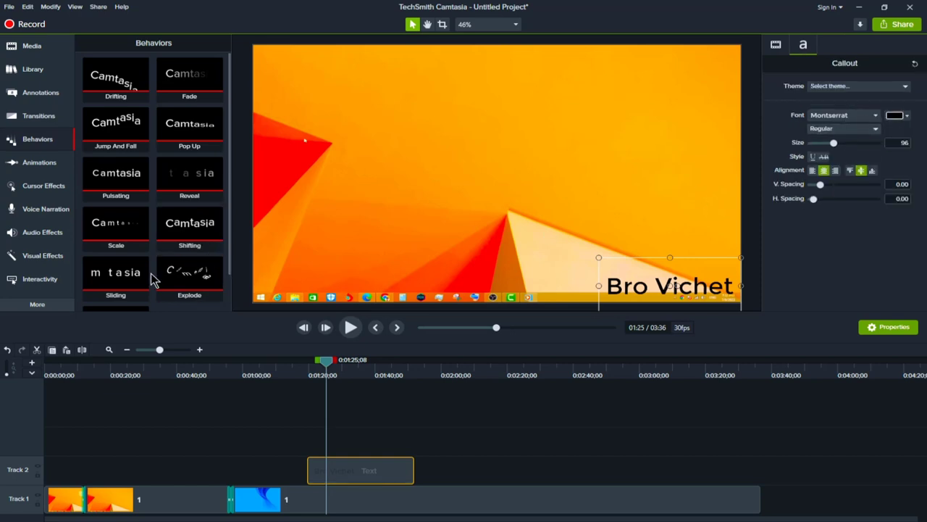
{"action": "scroll", "coordinate": [155, 277], "scroll_direction": "down", "scroll_amount": 1}
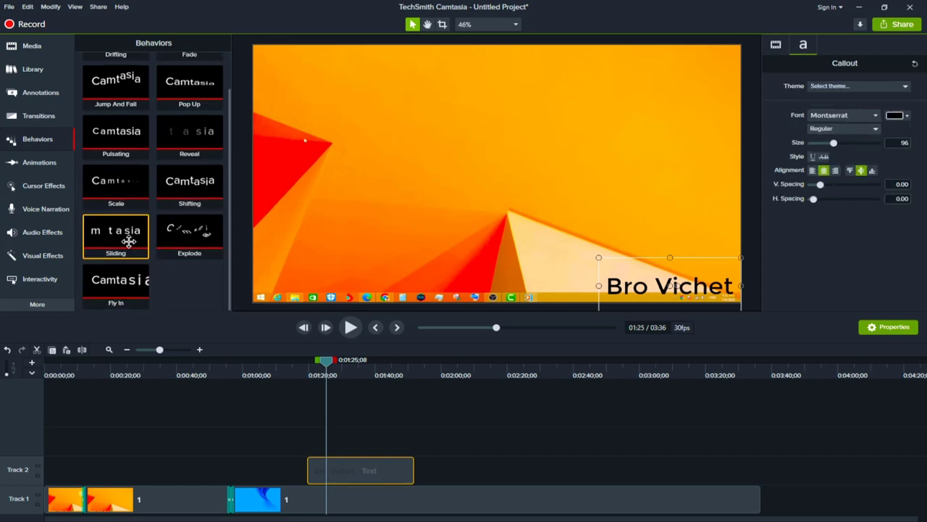
Step: Apply Sliding (Text - Right To Left, Ease Out - Quart) to the text clip and preview
{"action": "left_click_drag", "start_coordinate": [128, 240], "coordinate": [365, 472]}
{"action": "left_click", "coordinate": [305, 371]}
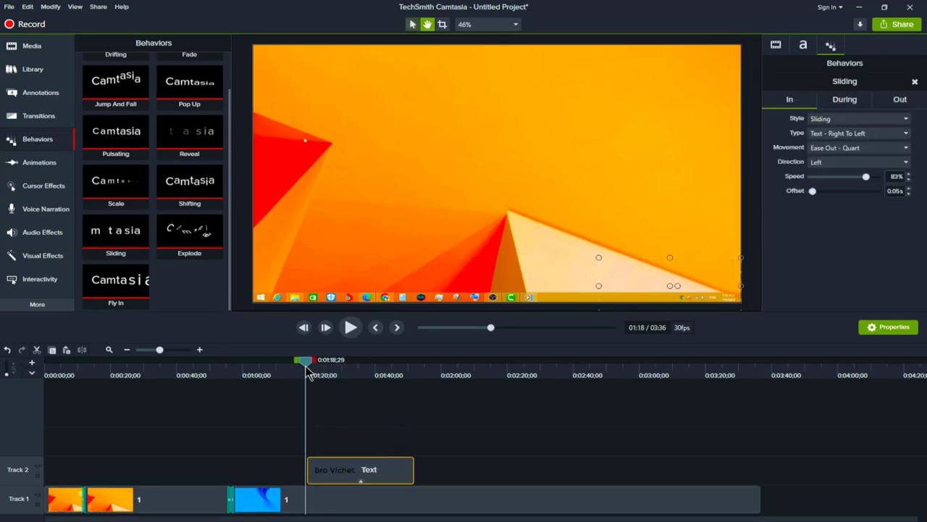
{"action": "key", "text": "space"}
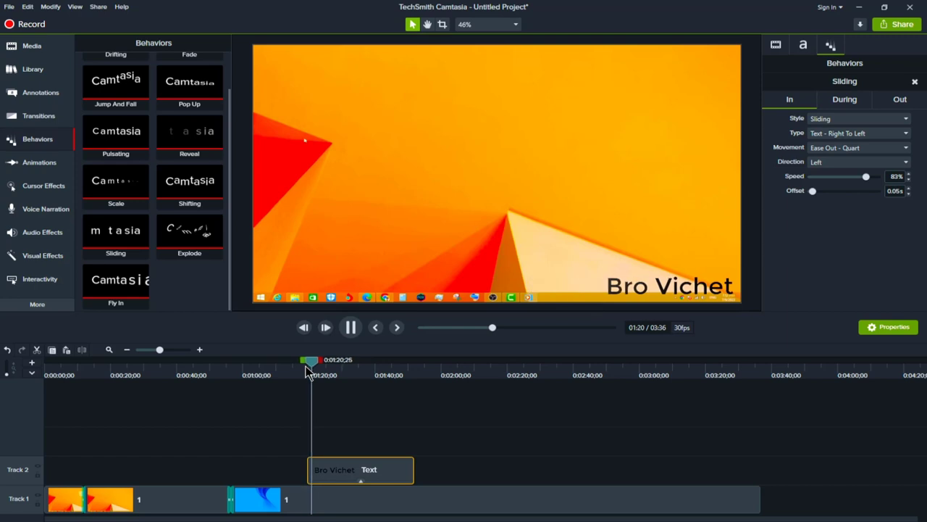